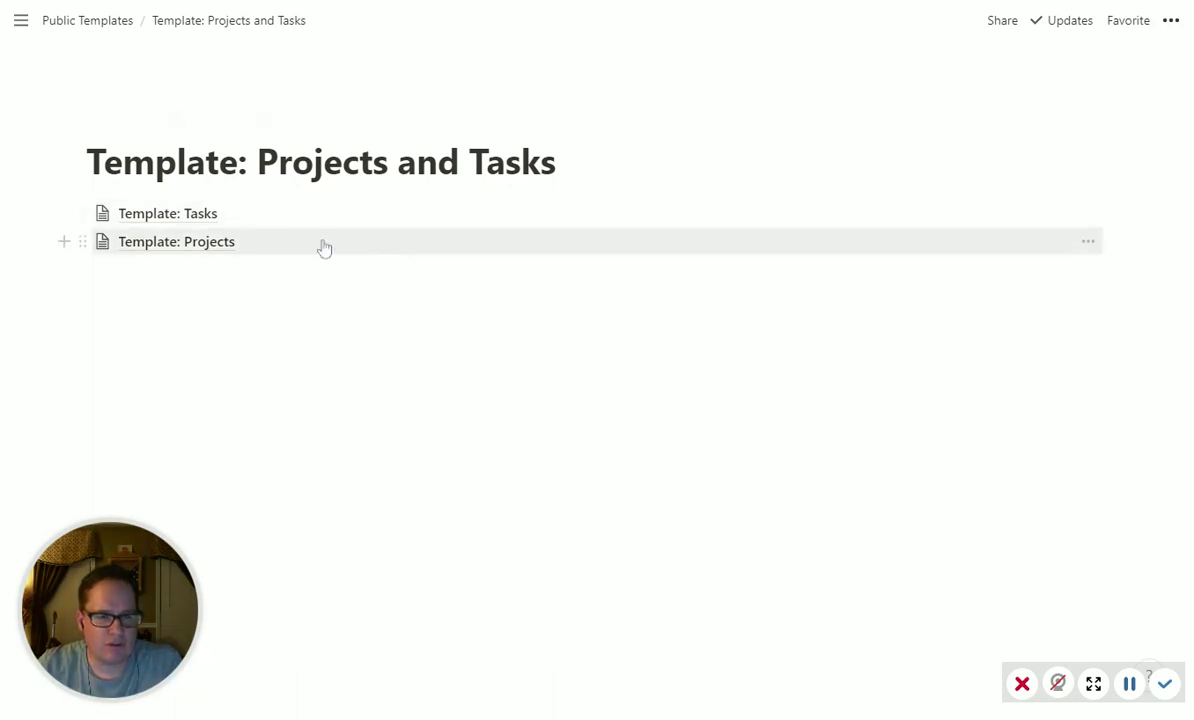
Step: Open the Coca-Cola card from Template: Projects and view its tasks Create new logo and Change branding to blue?
click(150, 245)
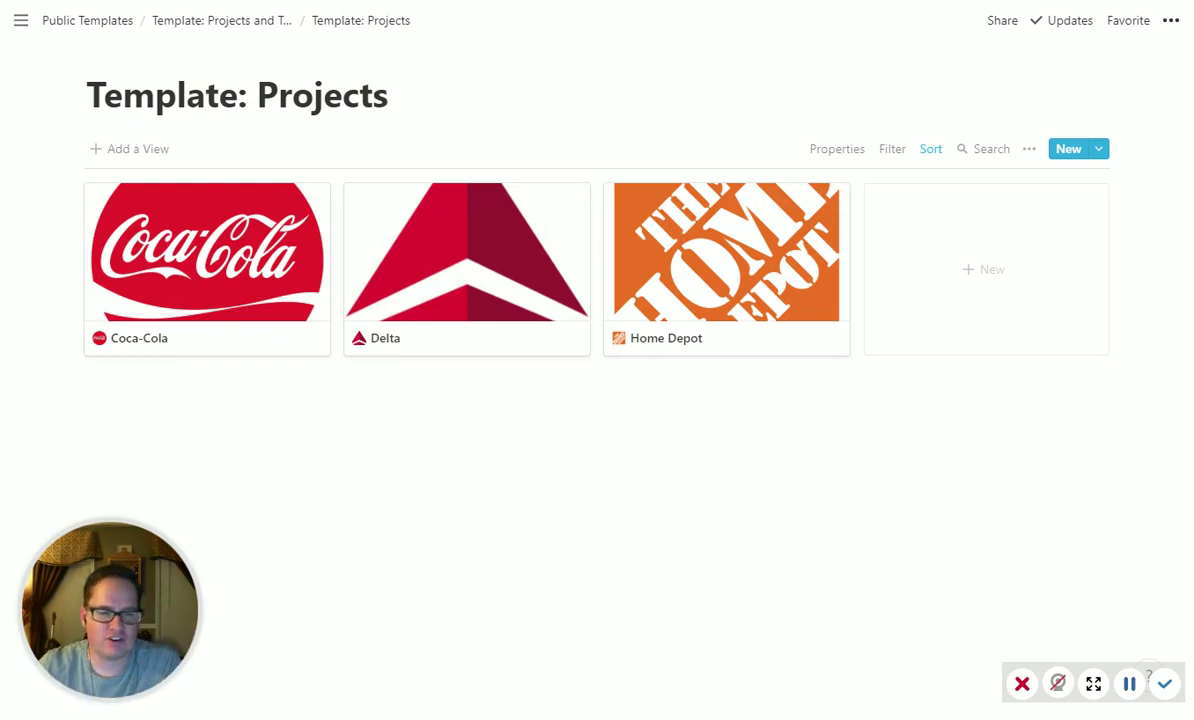
click(215, 258)
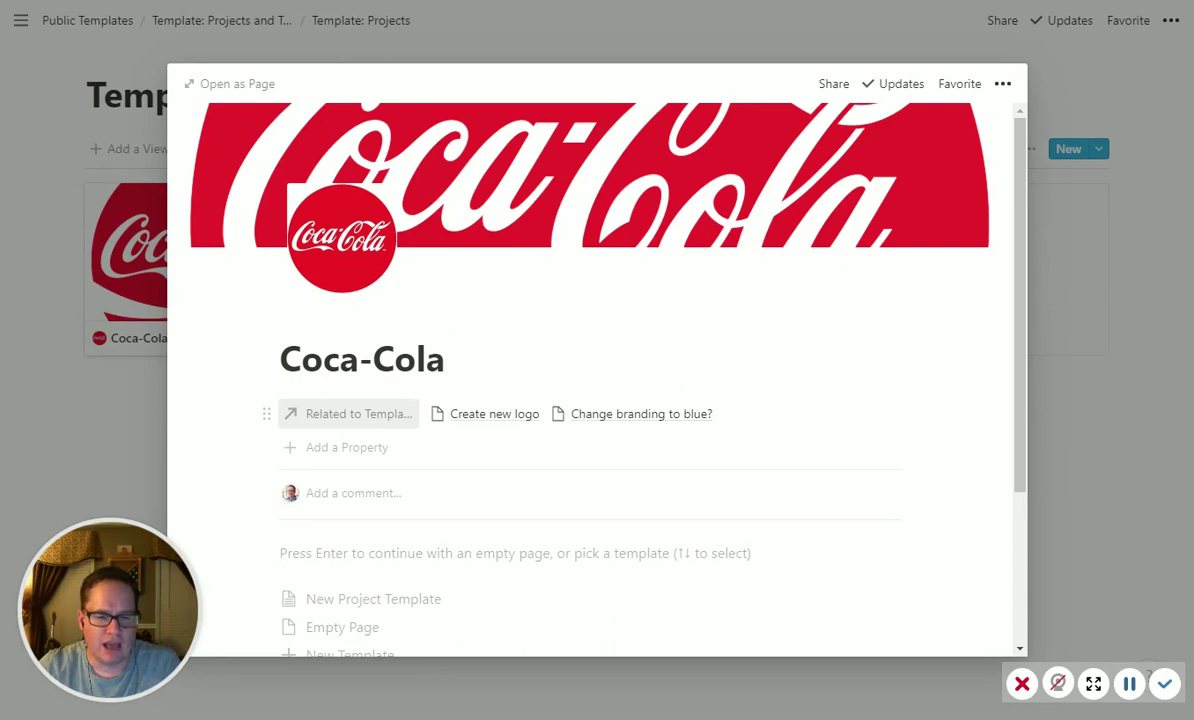
scroll(456, 408, down, 3)
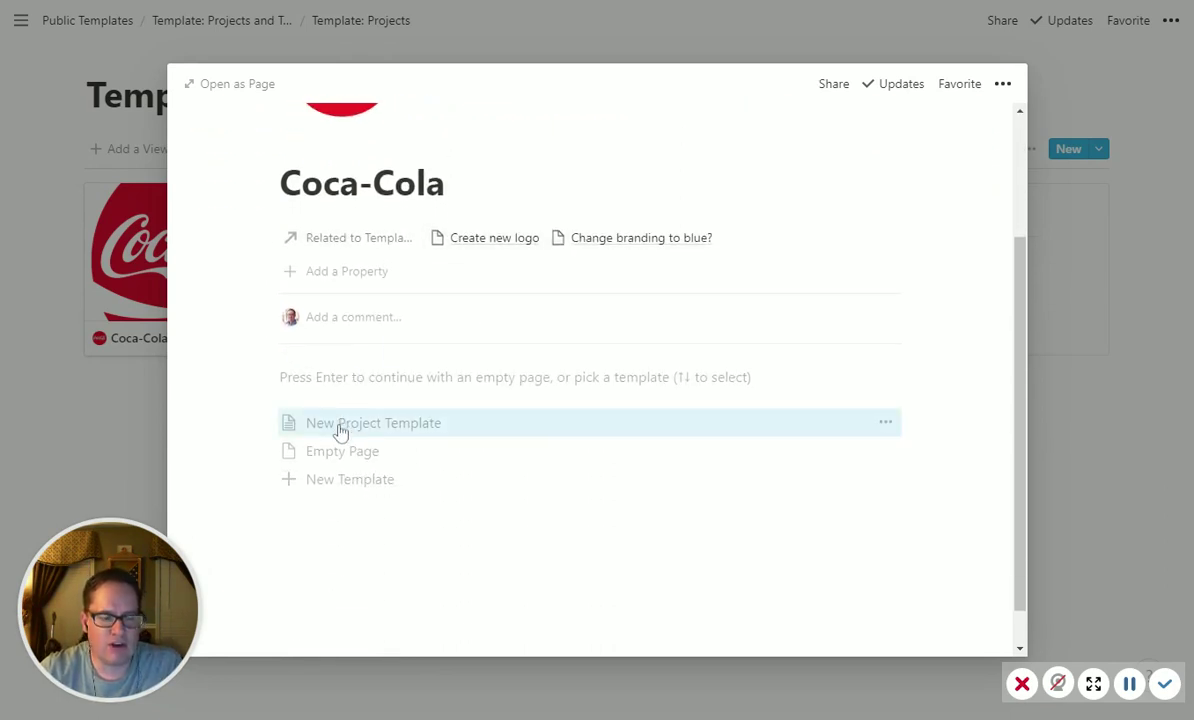
Step: Apply New Project Template to Coca-Cola, filter its tasks to Coca-Cola, and note 'Big opportunity for us.'
click(340, 428)
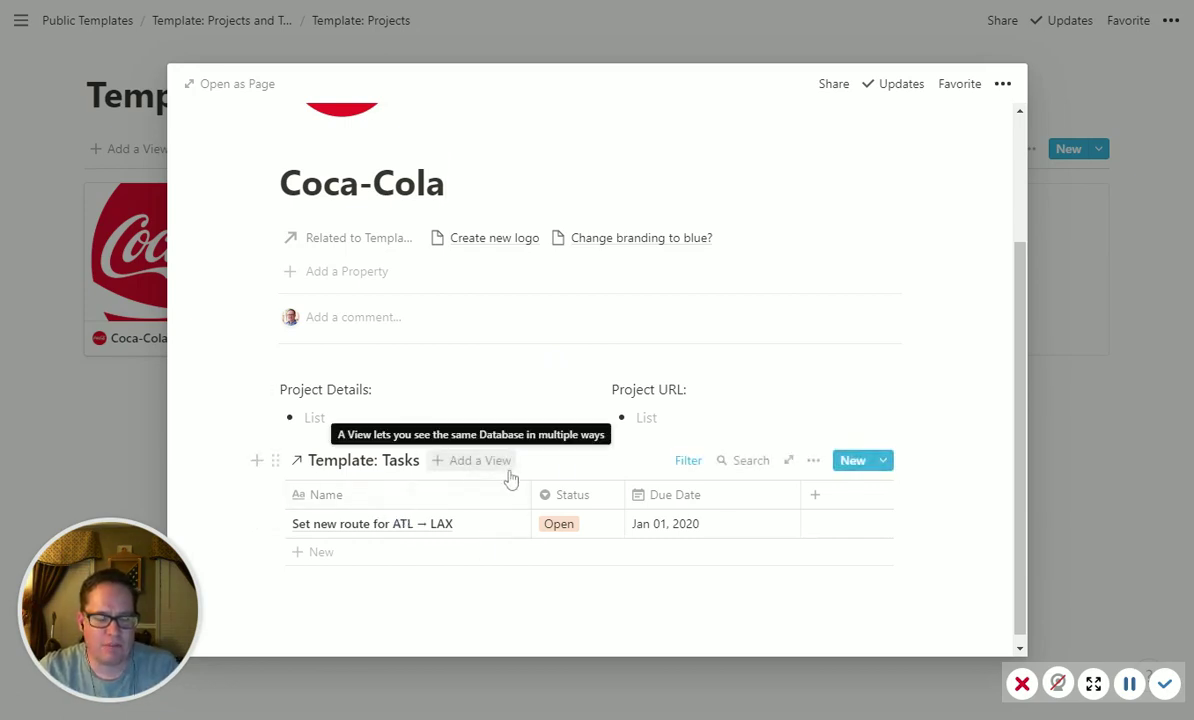
click(689, 463)
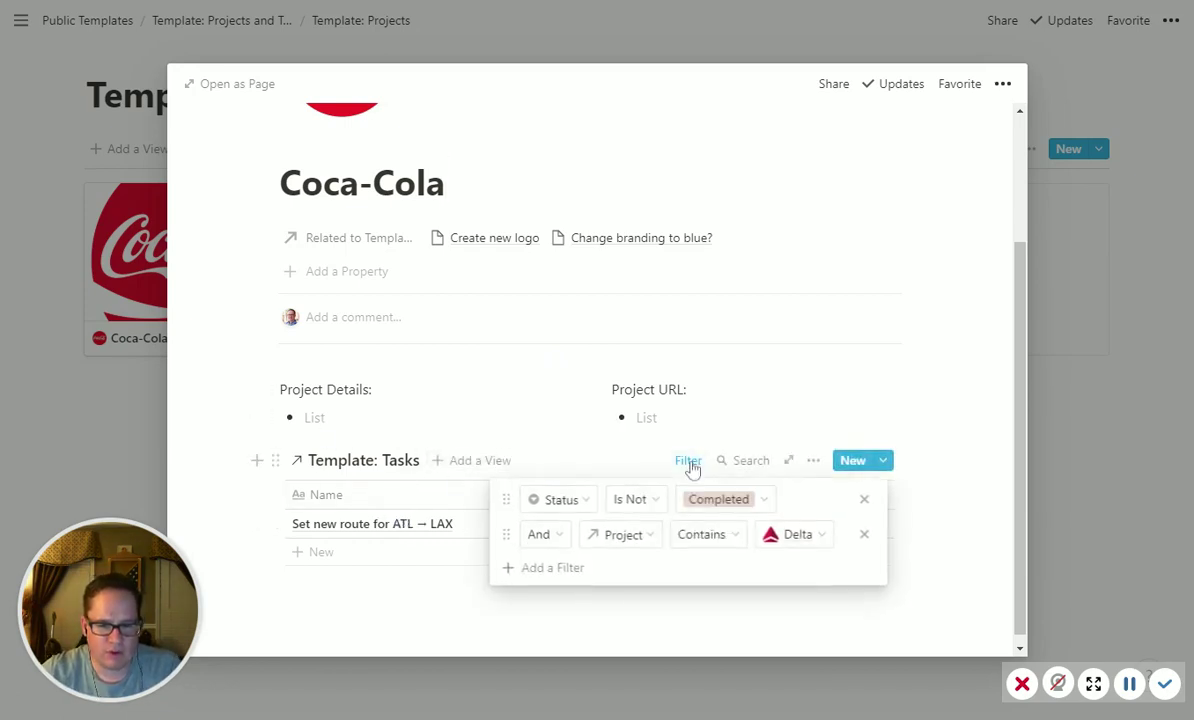
click(774, 535)
click(807, 495)
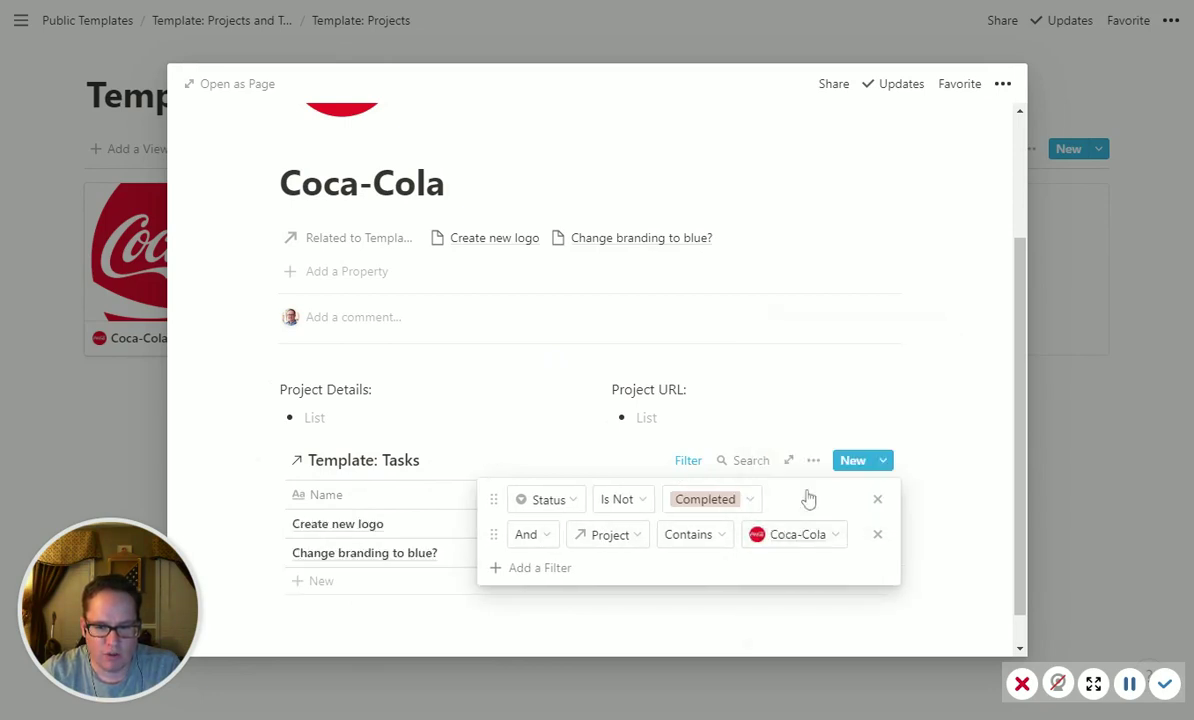
click(396, 624)
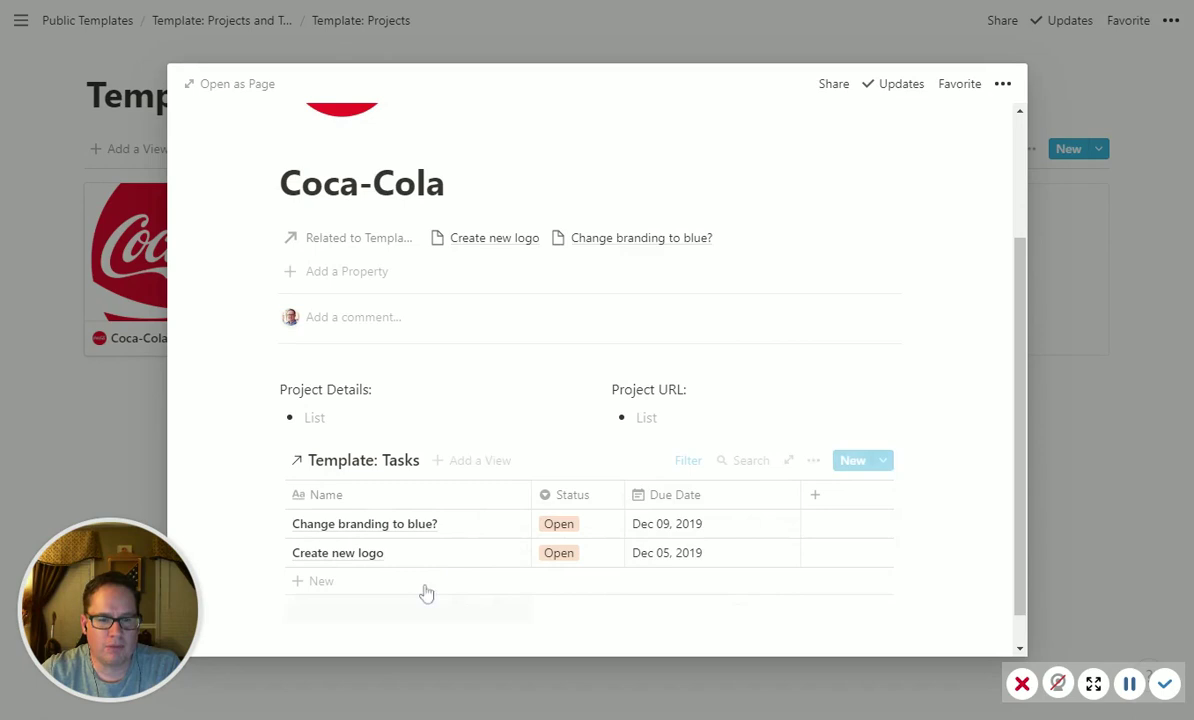
click(358, 418)
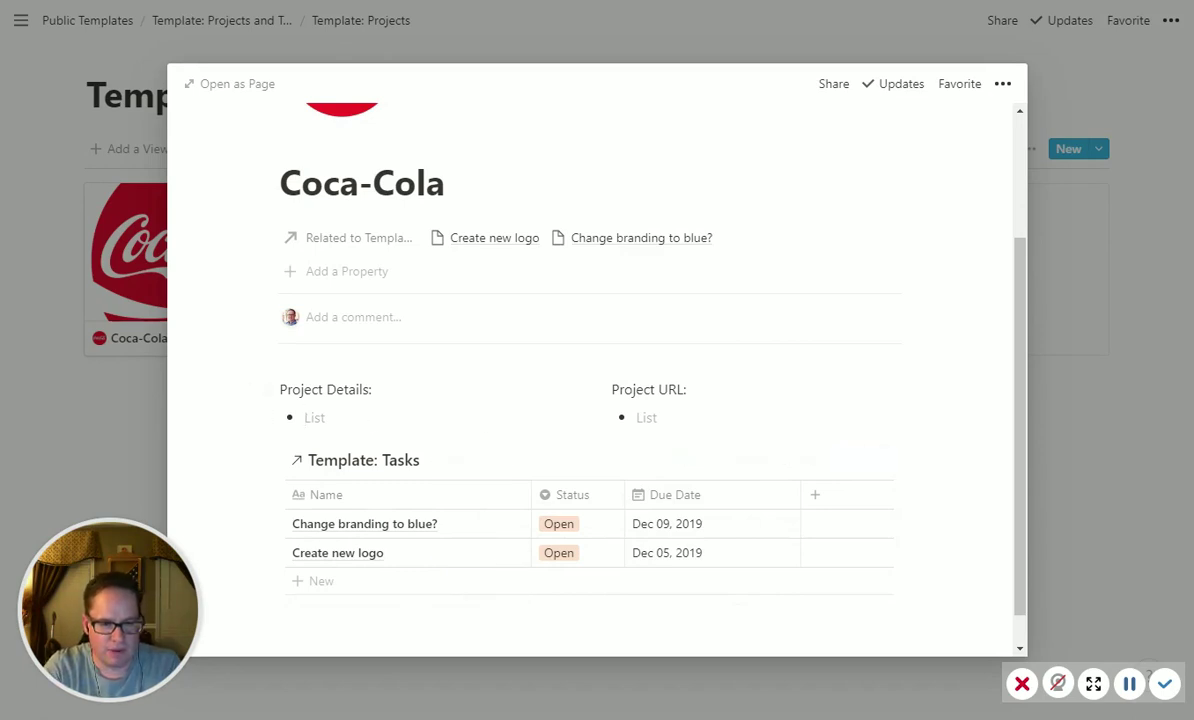
text(Big opportun)
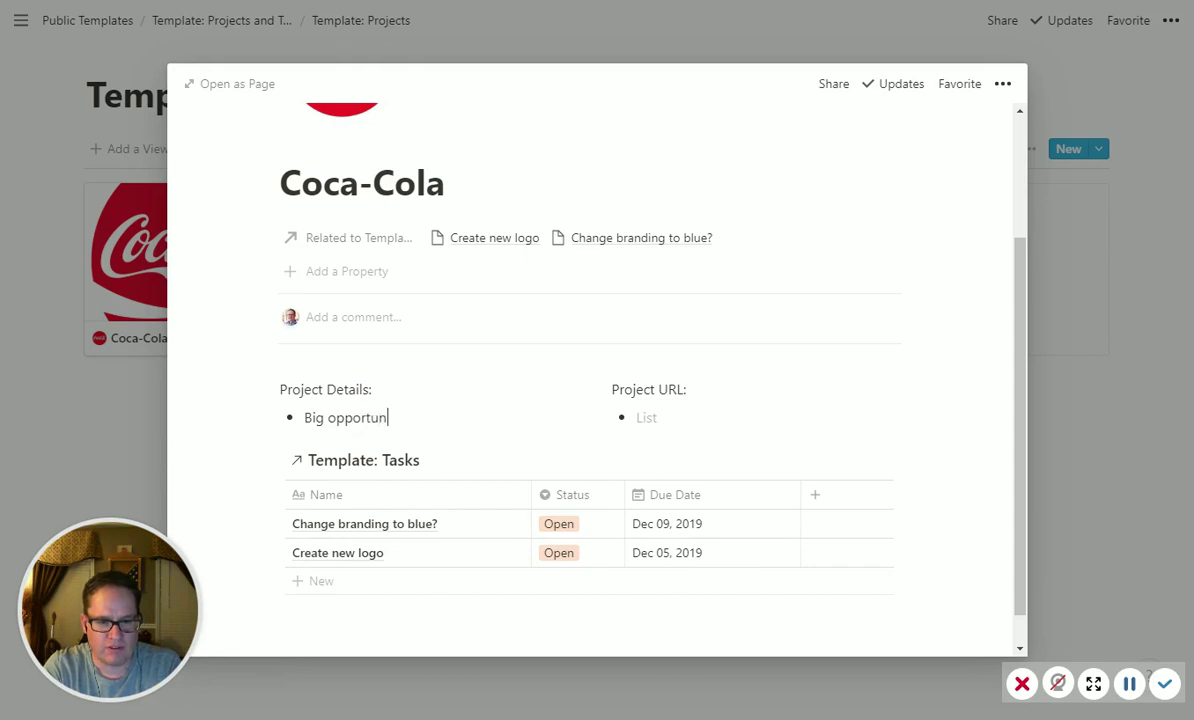
text(ity for us.)
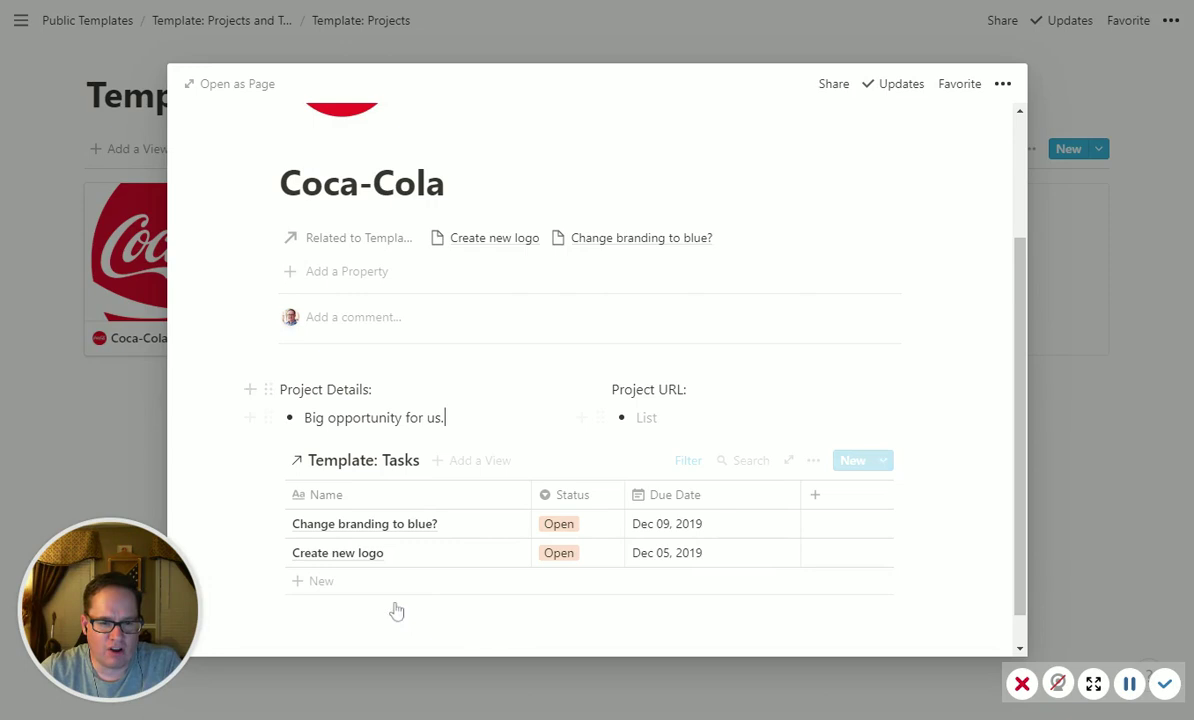
Step: Open Coca-Cola as a full page, review its Tasks filter, and add a blank task row
click(240, 86)
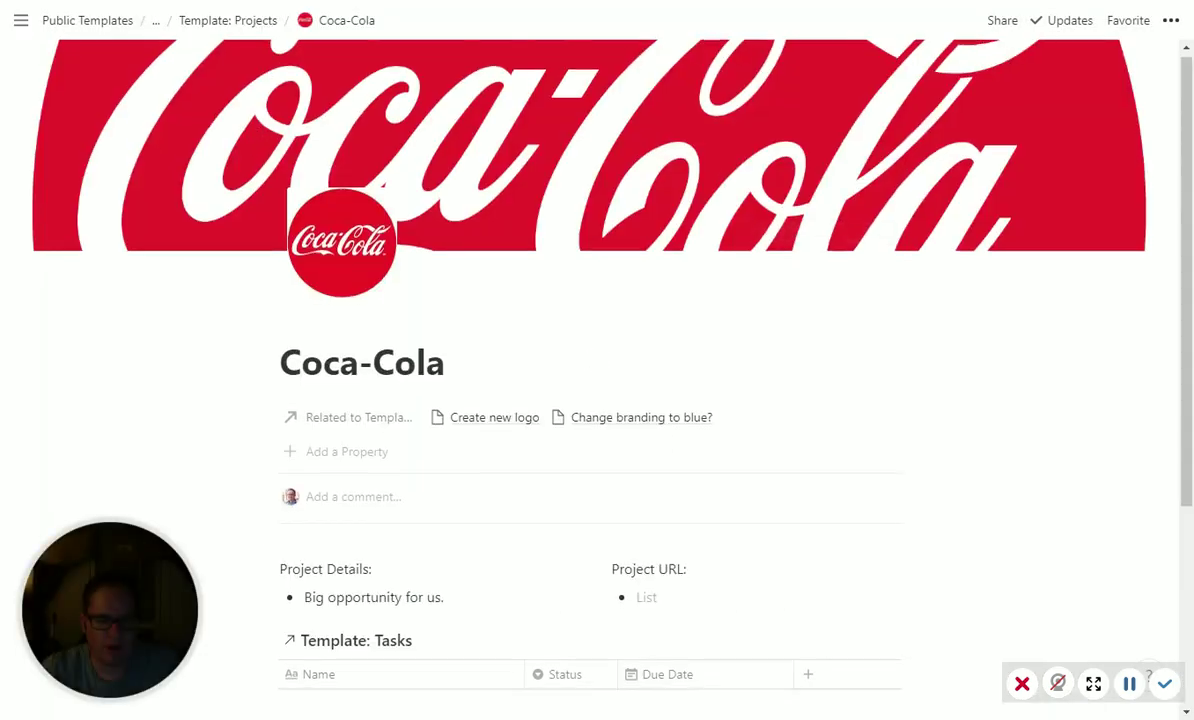
scroll(764, 480, down, 3)
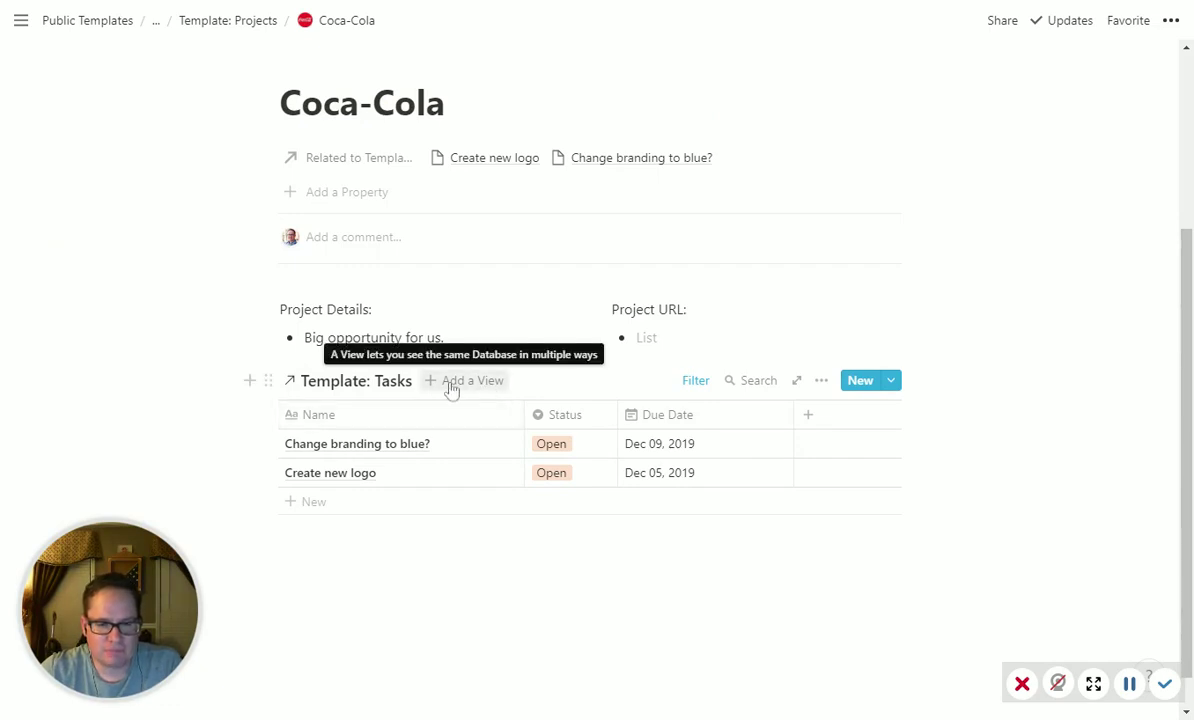
click(695, 382)
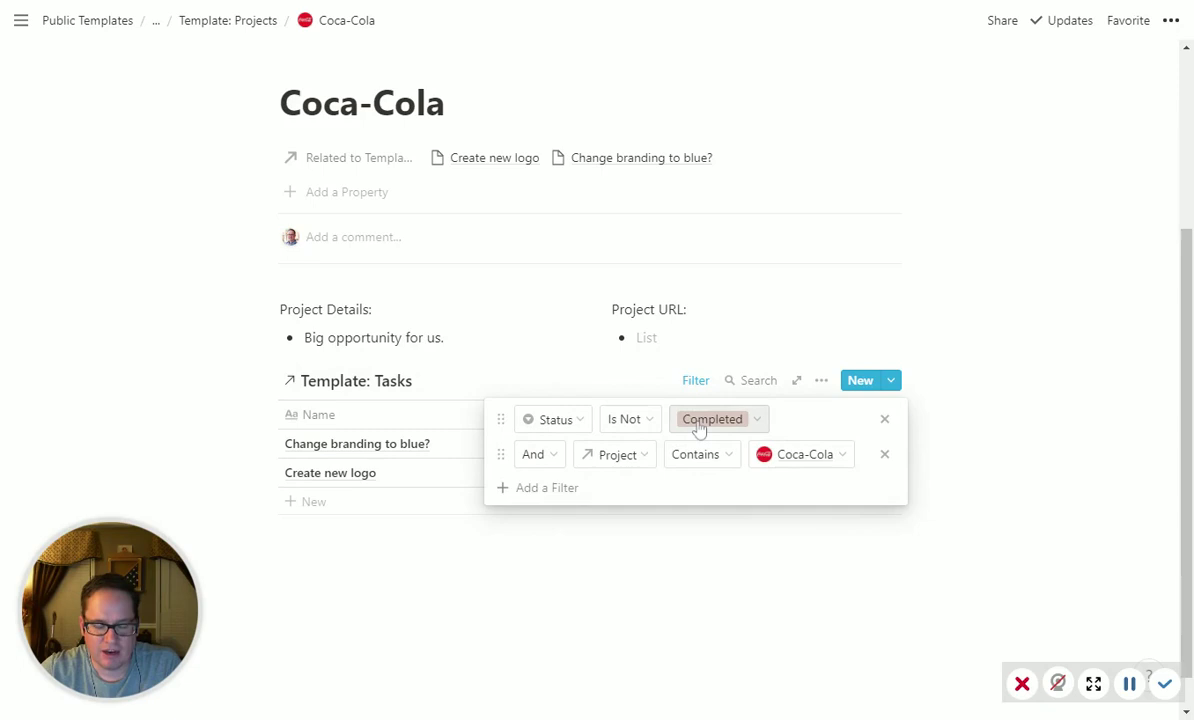
click(381, 624)
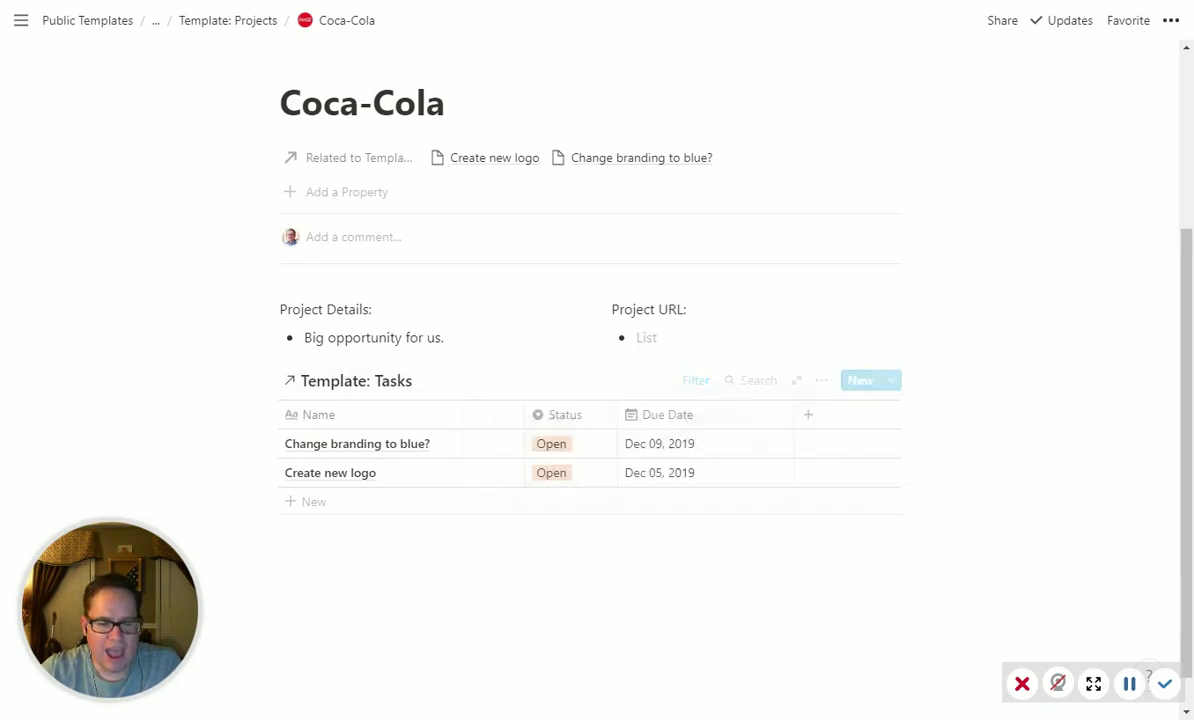
click(330, 516)
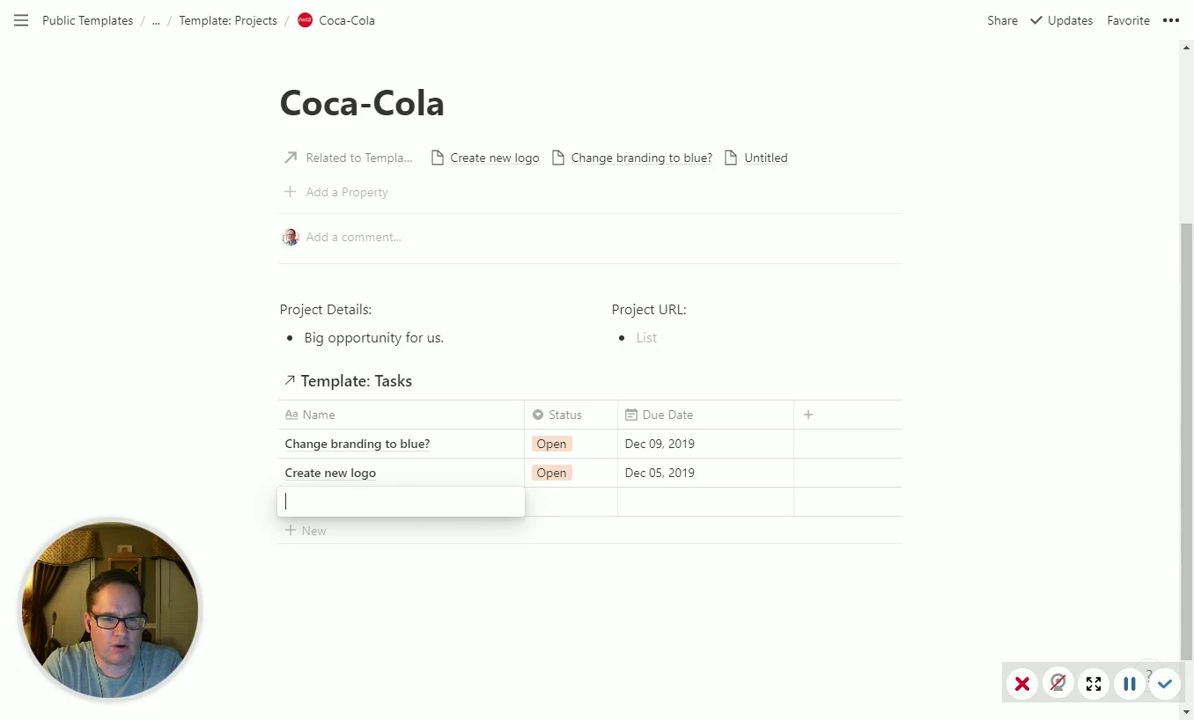
Step: Name the new task 'Taste test' and set its status to Open
text(Taste n)
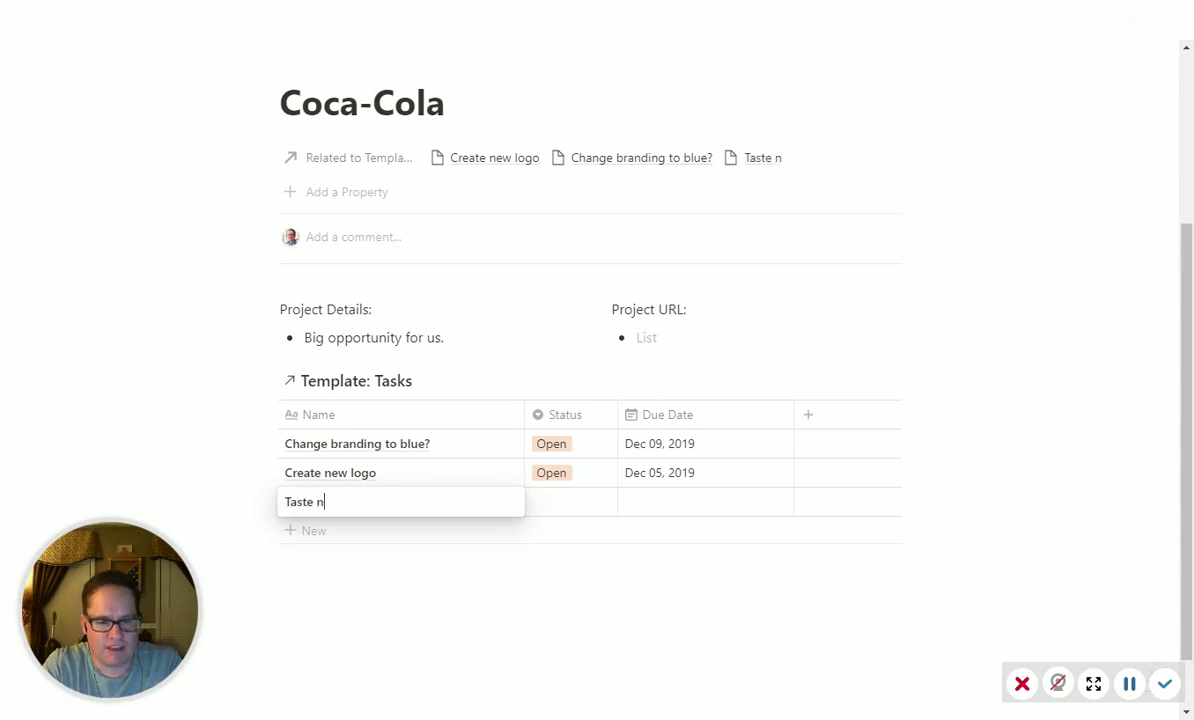
key(BackSpace)
text(test)
key(Return)
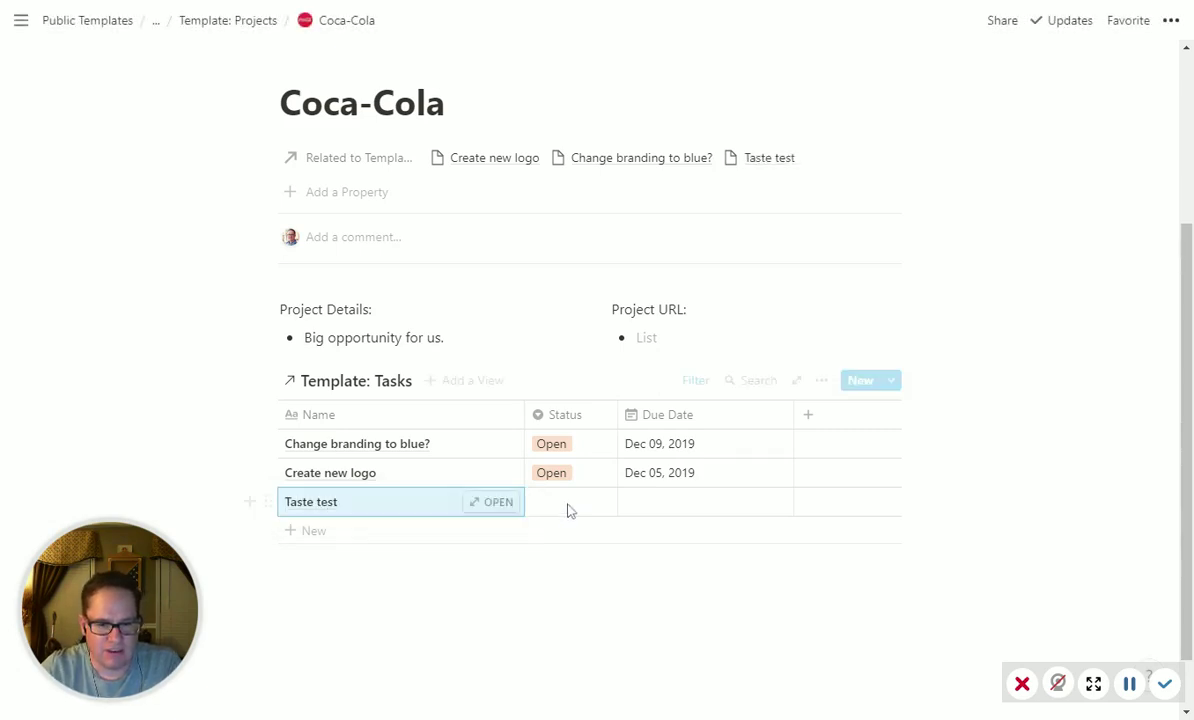
click(567, 511)
click(584, 560)
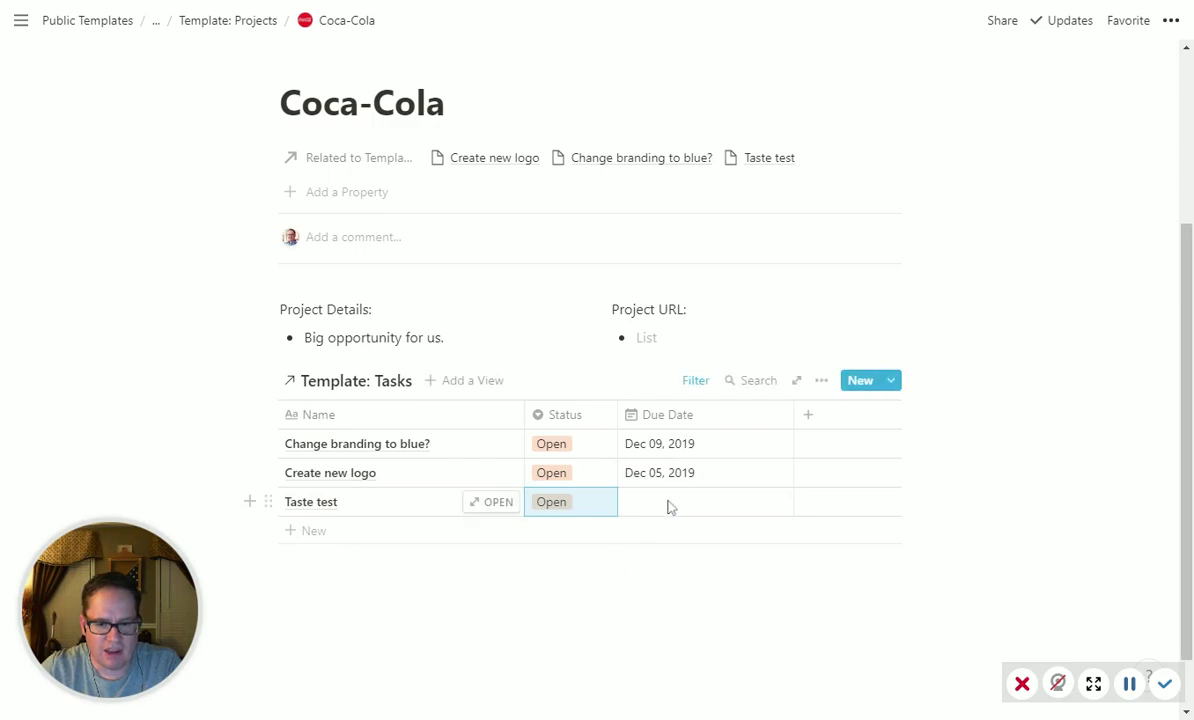
Step: Give Taste test a due date of Dec 16, 2019 and check its task page
click(670, 507)
click(642, 237)
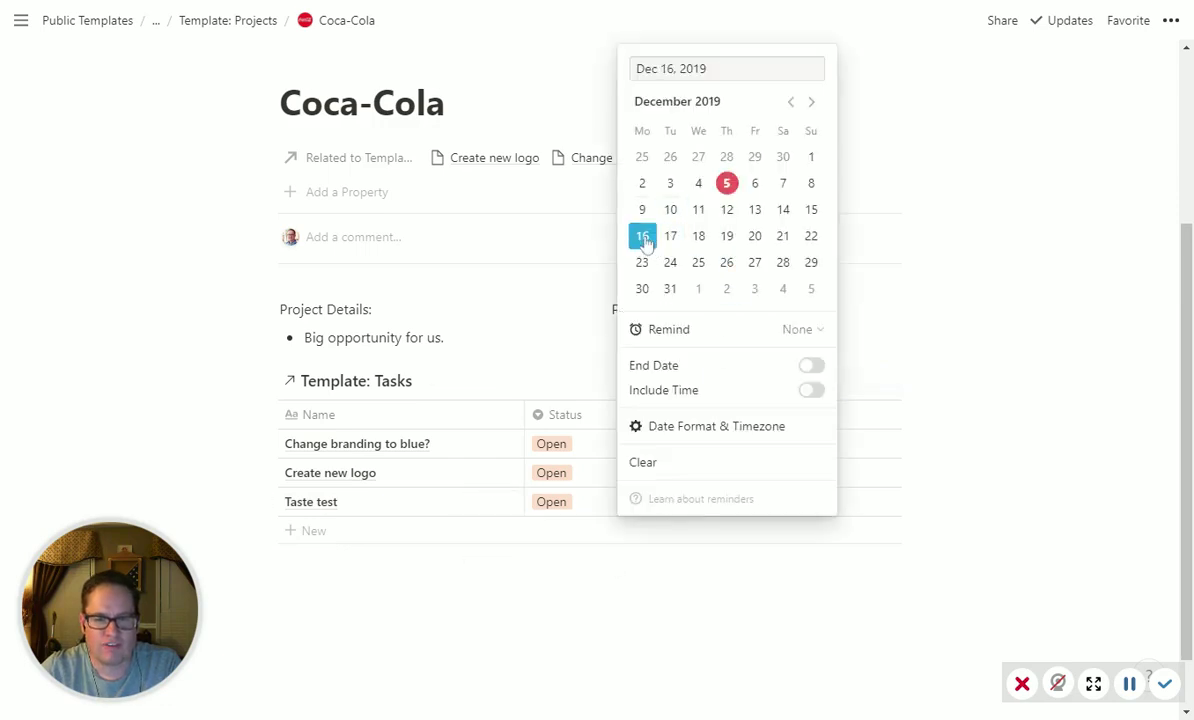
click(461, 627)
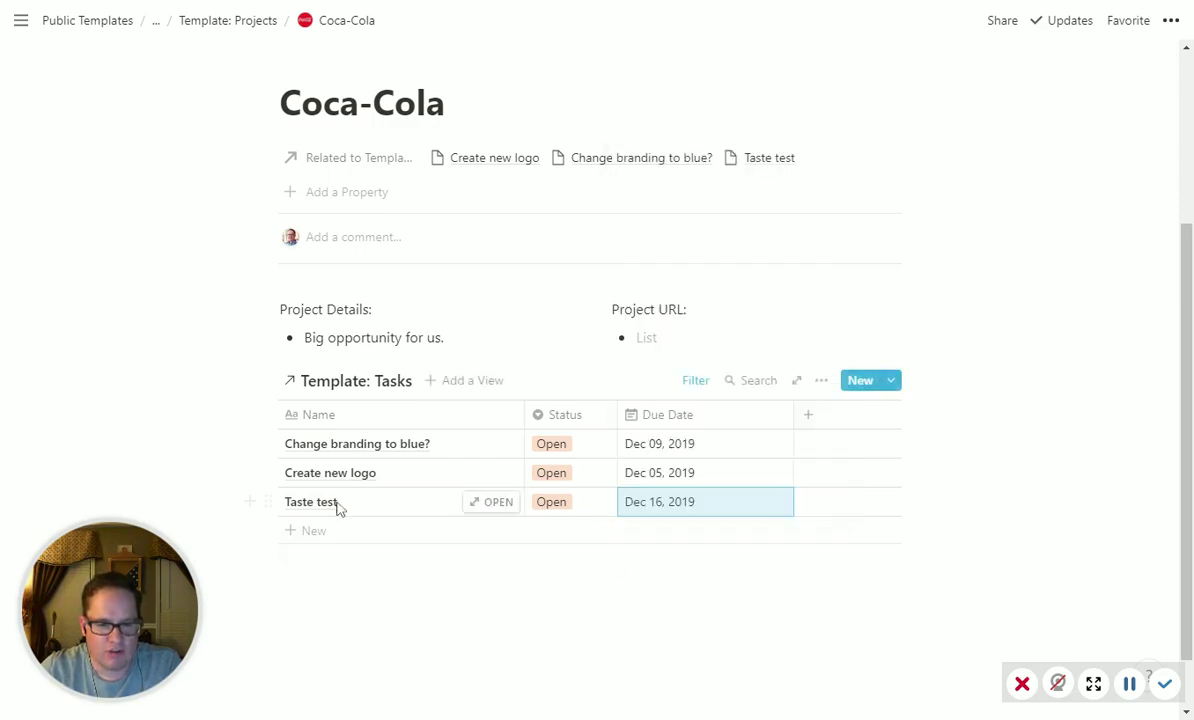
click(489, 503)
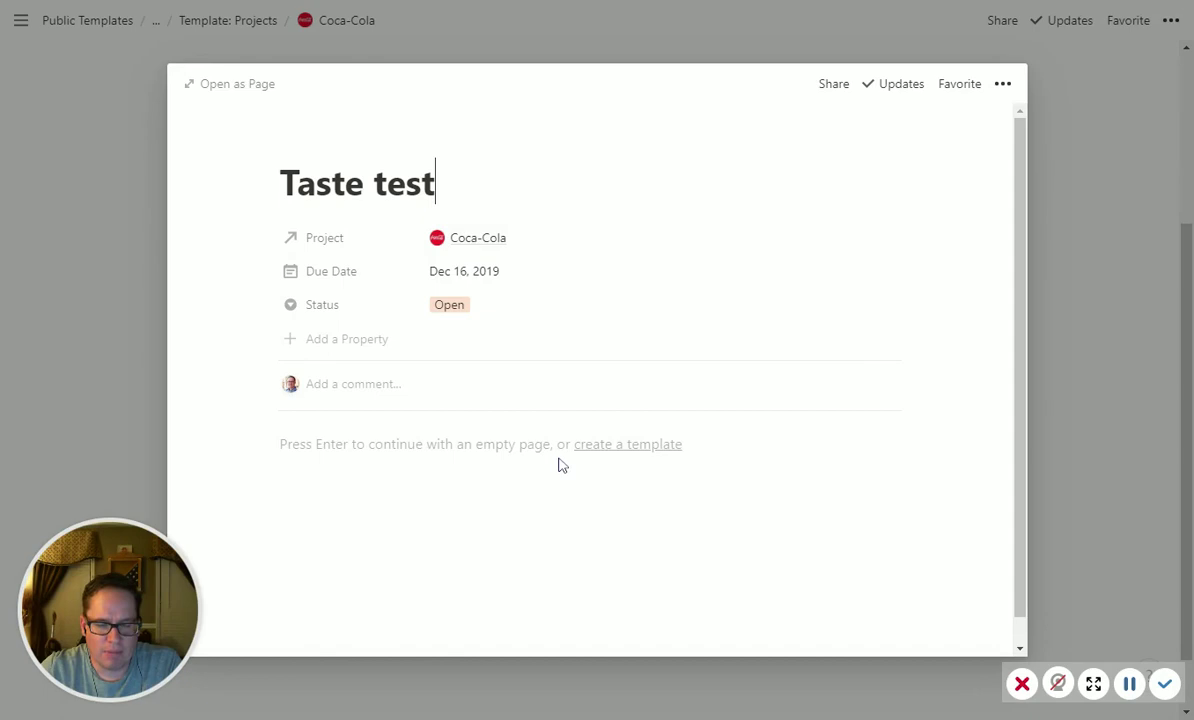
click(1118, 503)
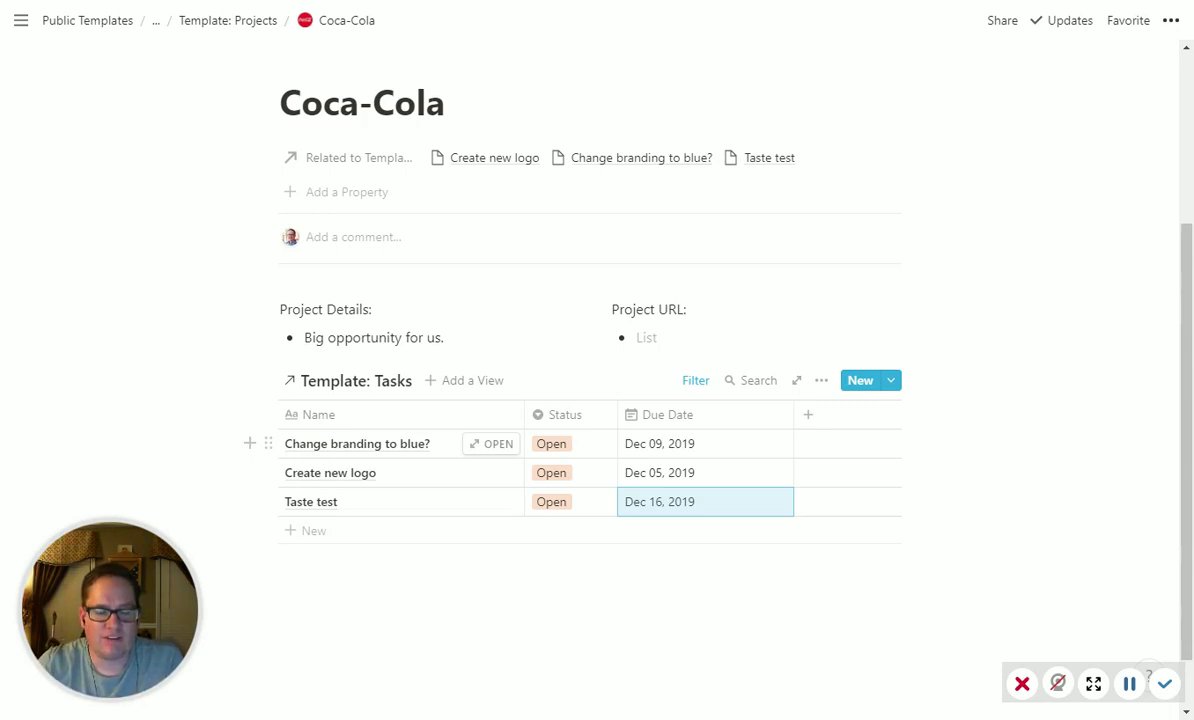
Step: Check the status of Change branding to blue? and leave it Open
click(558, 446)
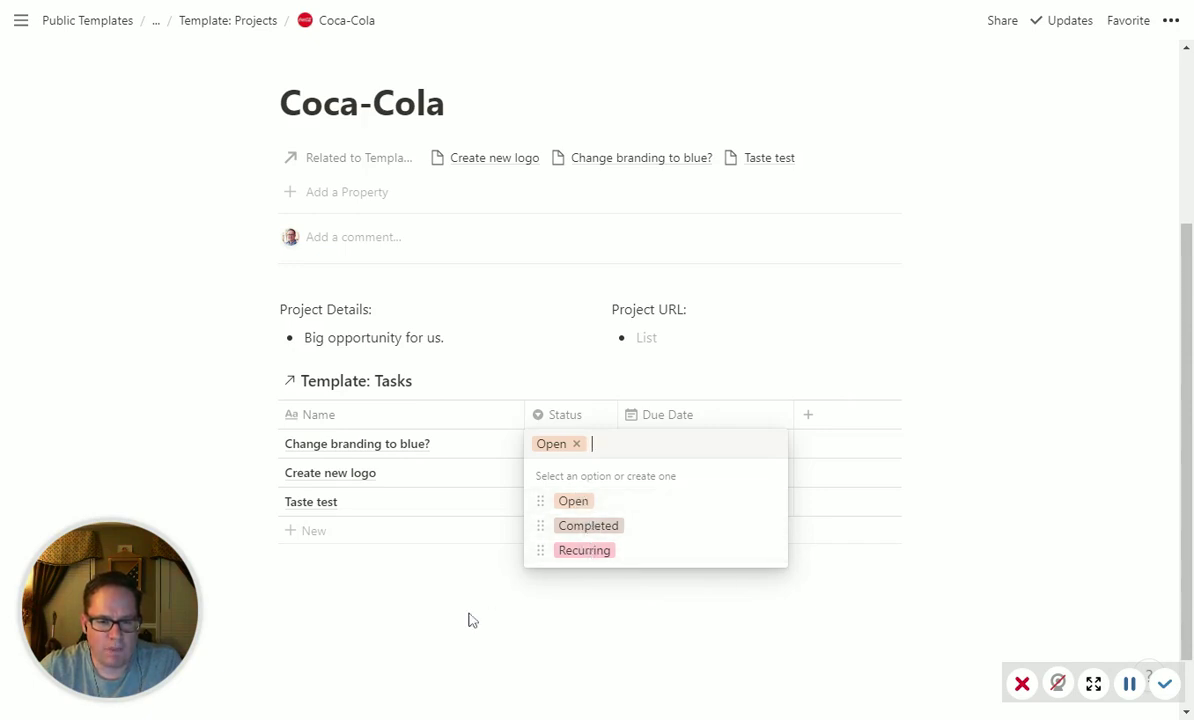
key(Escape)
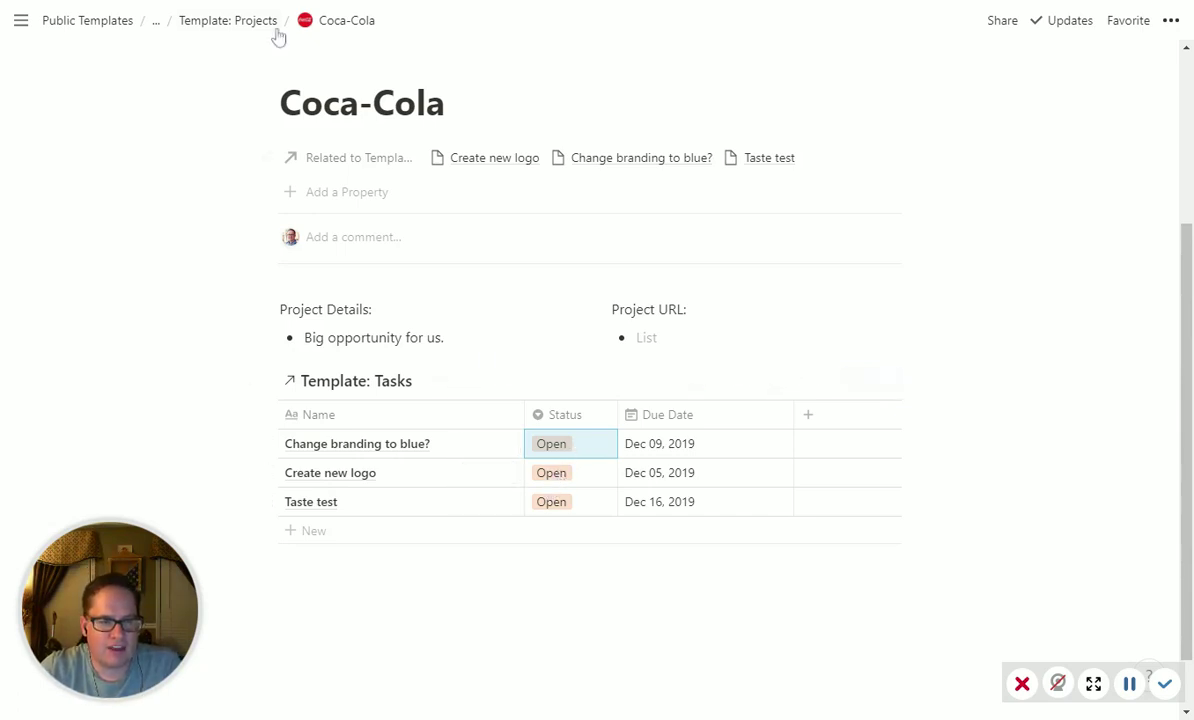
Step: Back in the gallery, apply New Project Template to the Delta project and check its task filter
click(225, 20)
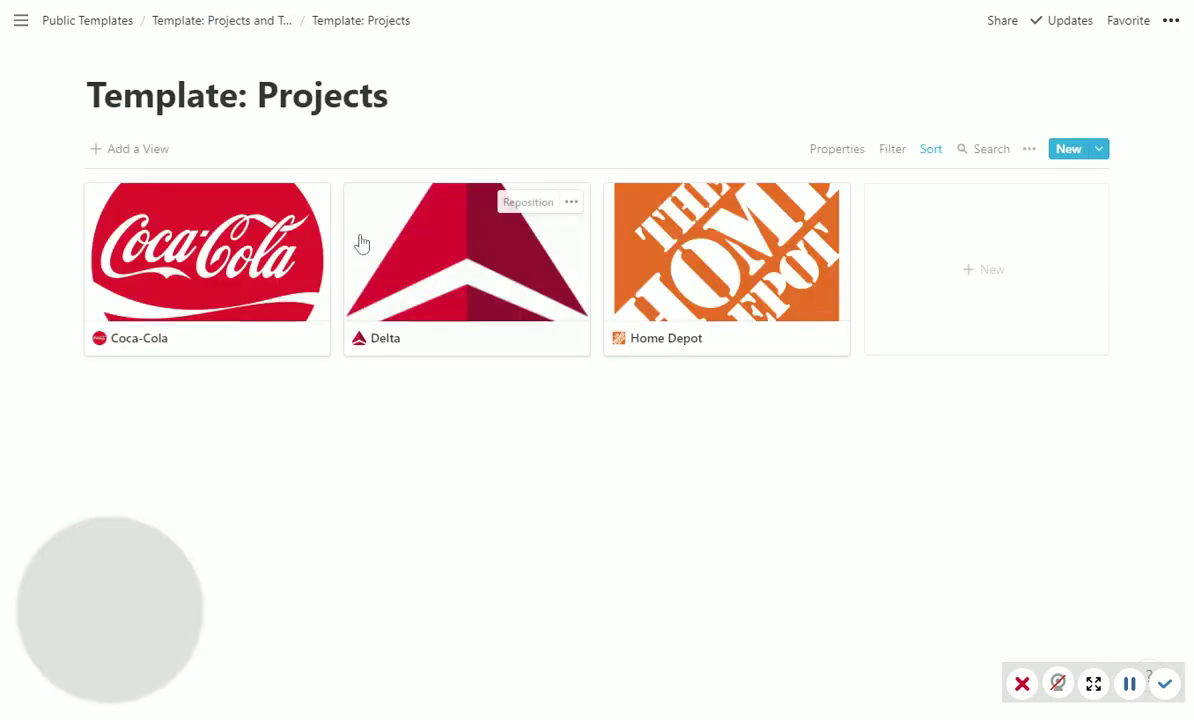
click(452, 280)
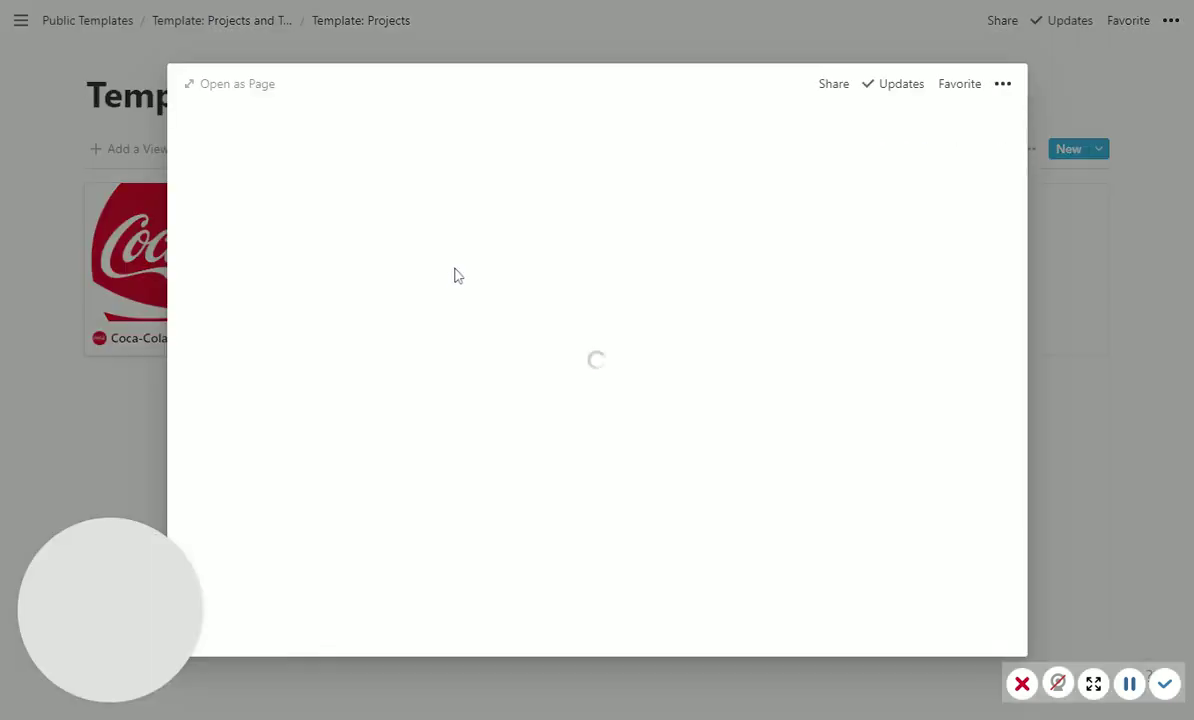
scroll(522, 421, down, 3)
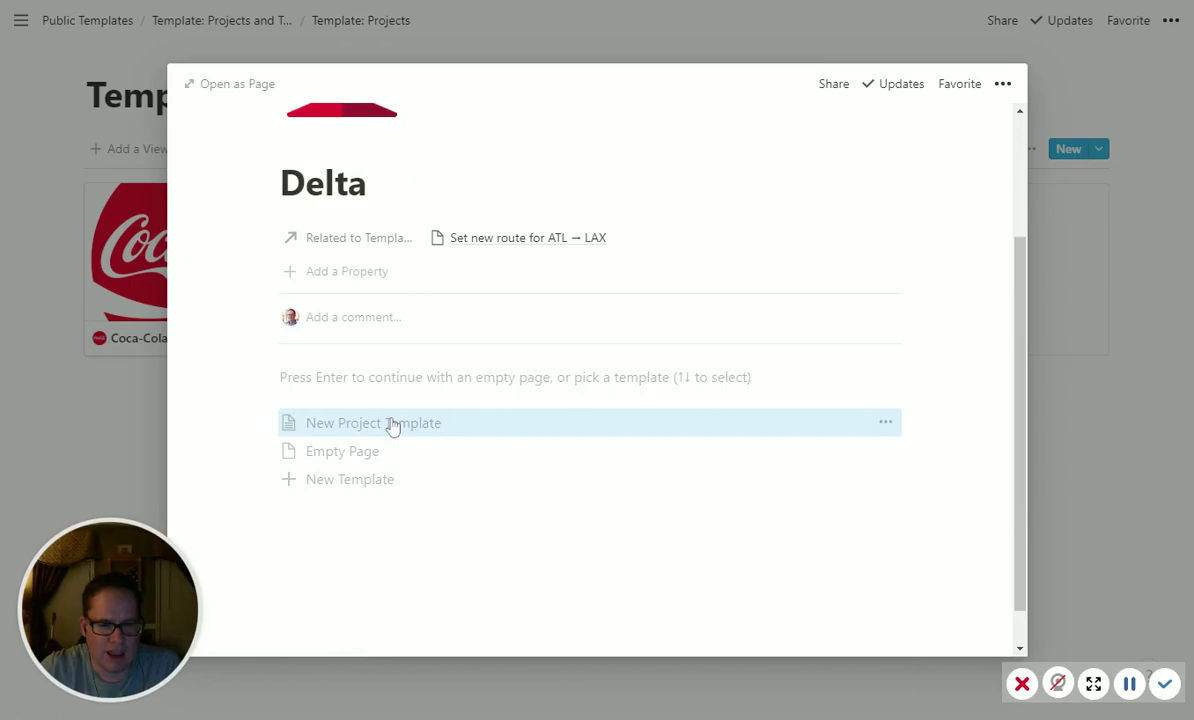
click(390, 423)
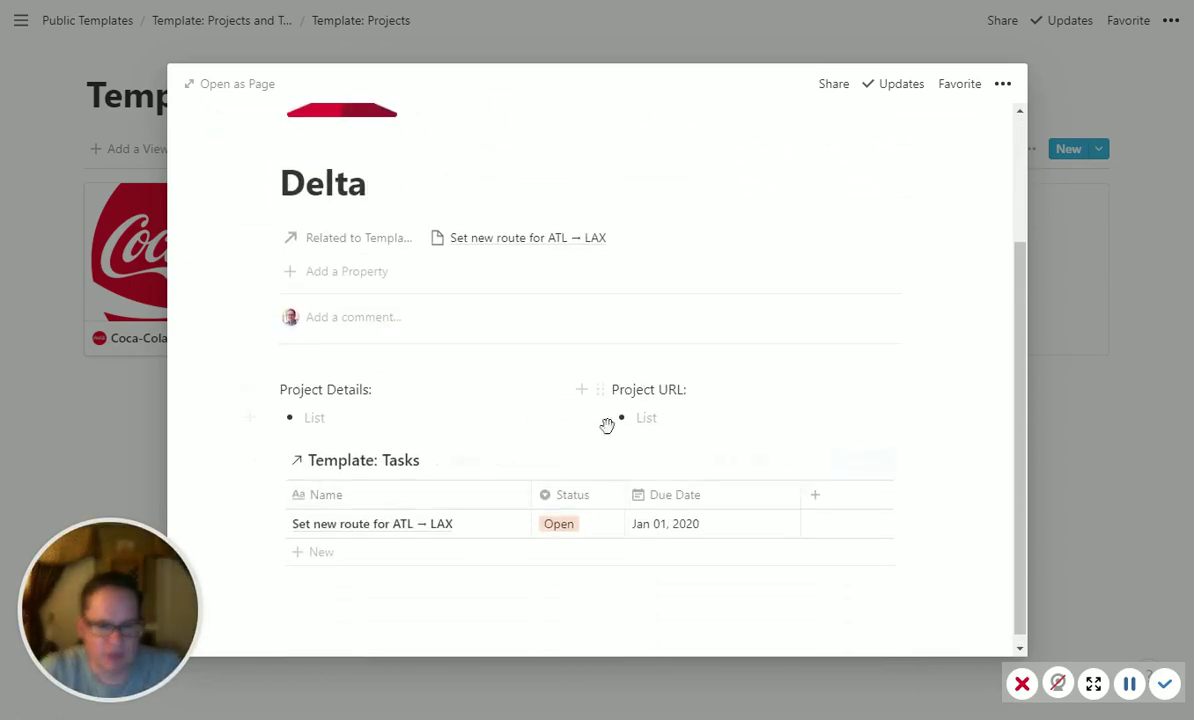
click(688, 462)
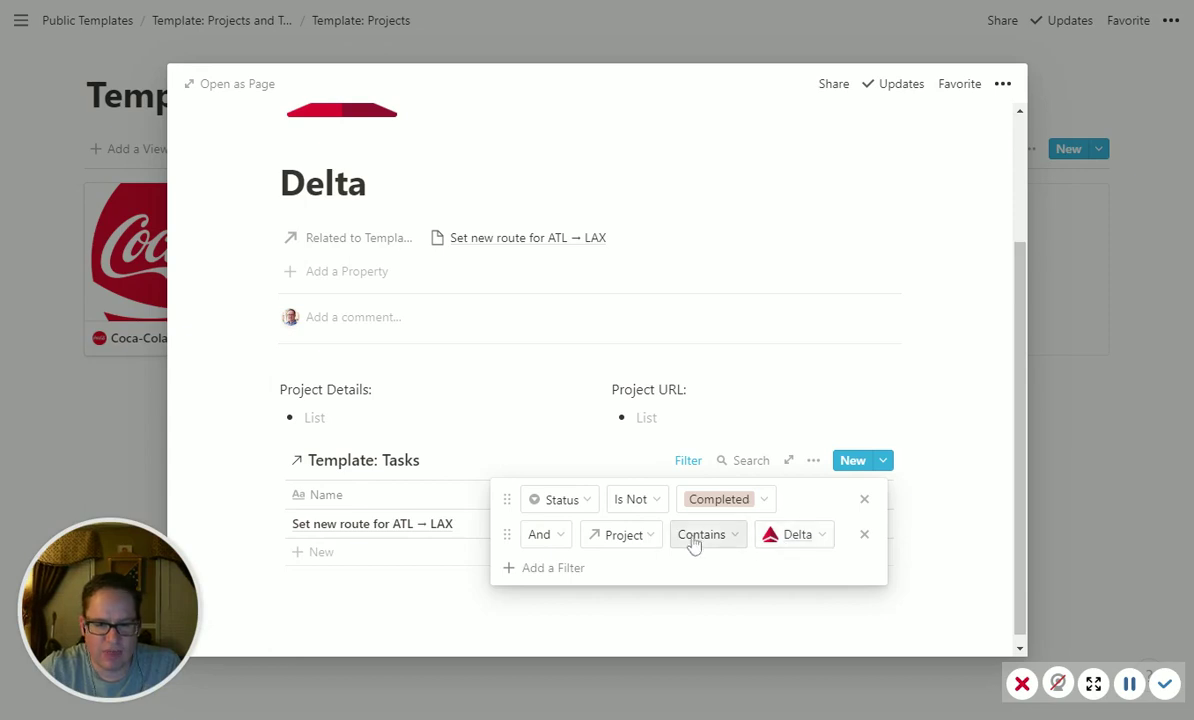
key(Escape)
key(Escape)
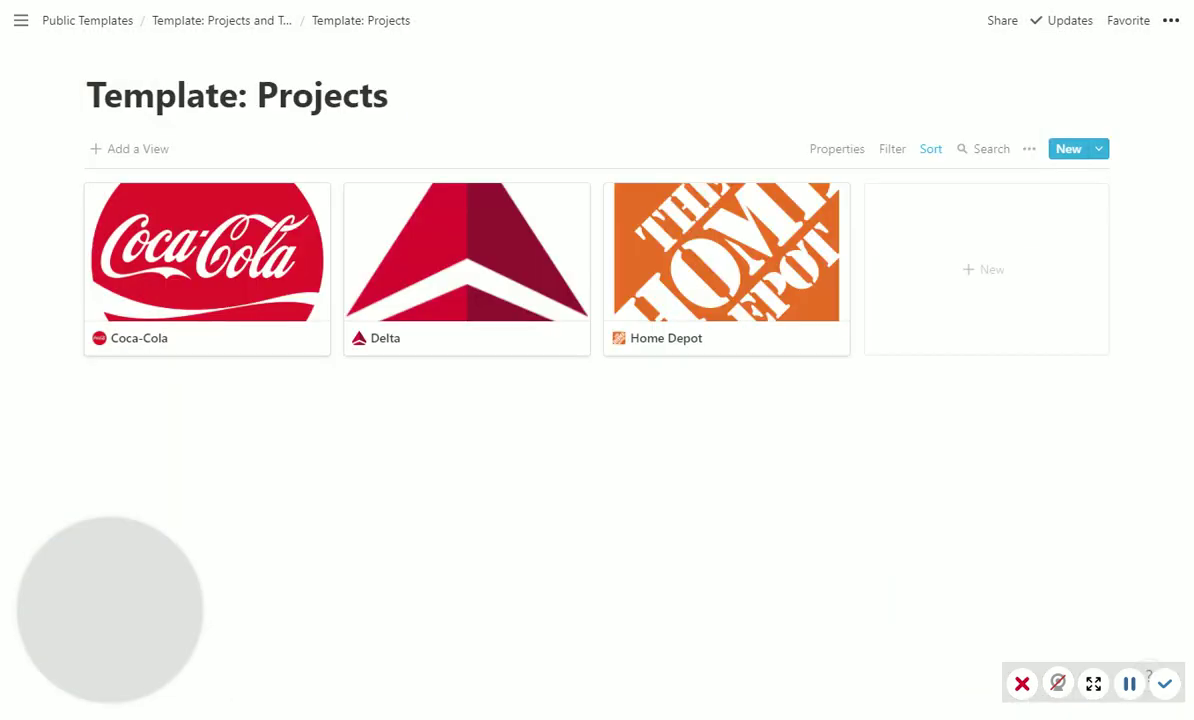
Step: Apply the template to Home Depot and filter its Tasks table to Project contains Home Depot
click(716, 283)
scroll(660, 335, down, 2)
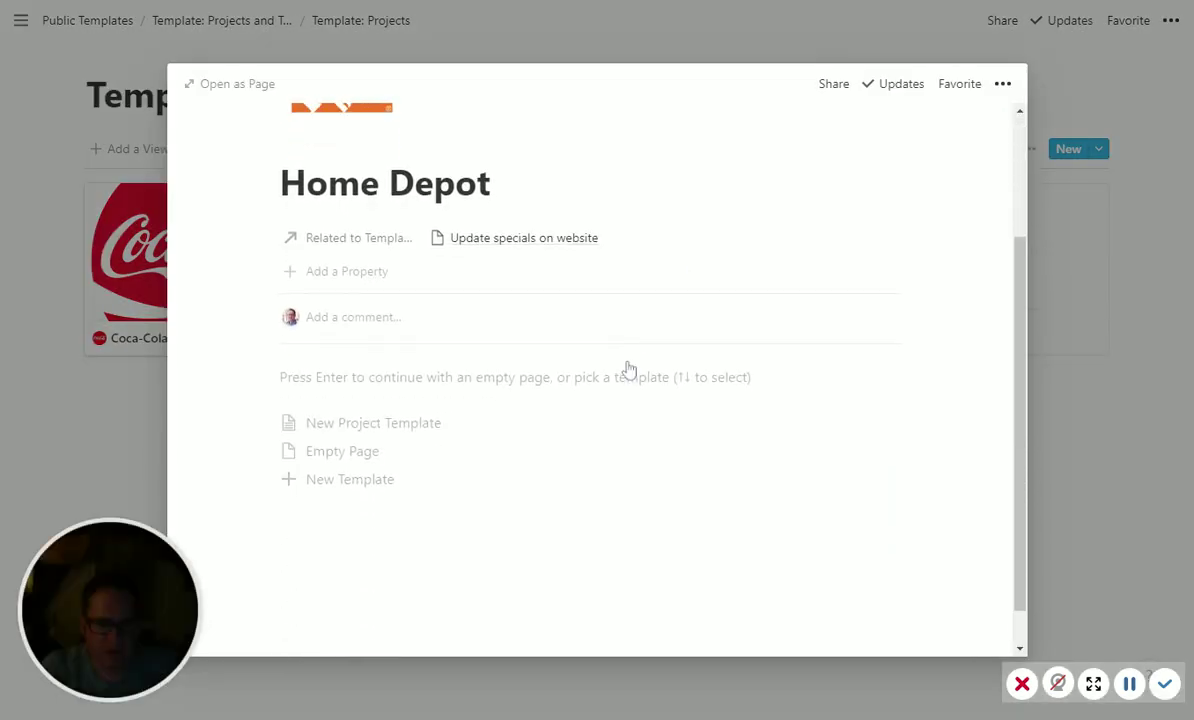
click(410, 428)
scroll(440, 450, down, 1)
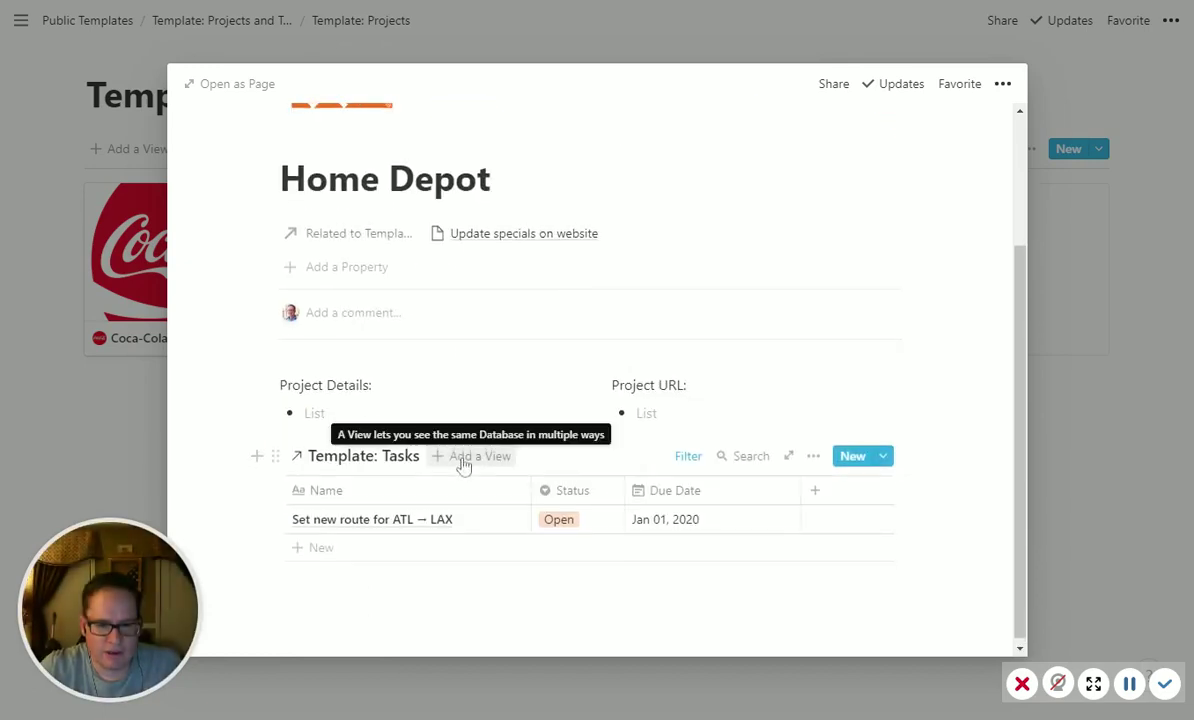
click(686, 451)
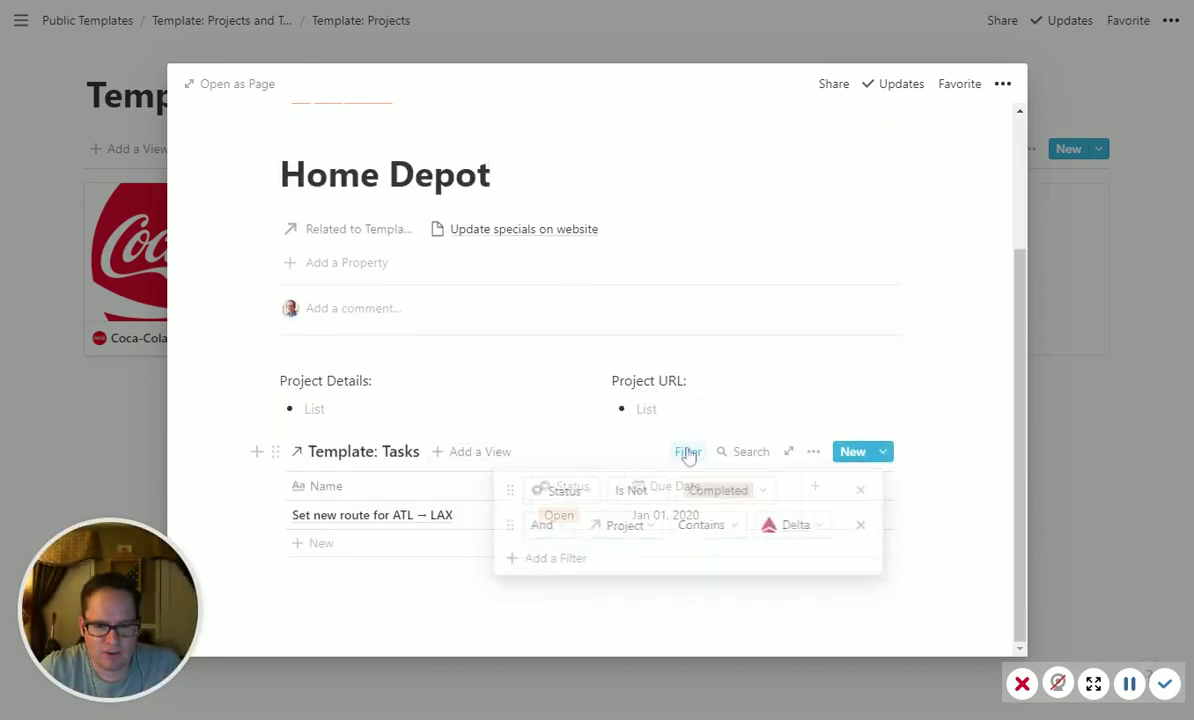
click(797, 526)
click(815, 488)
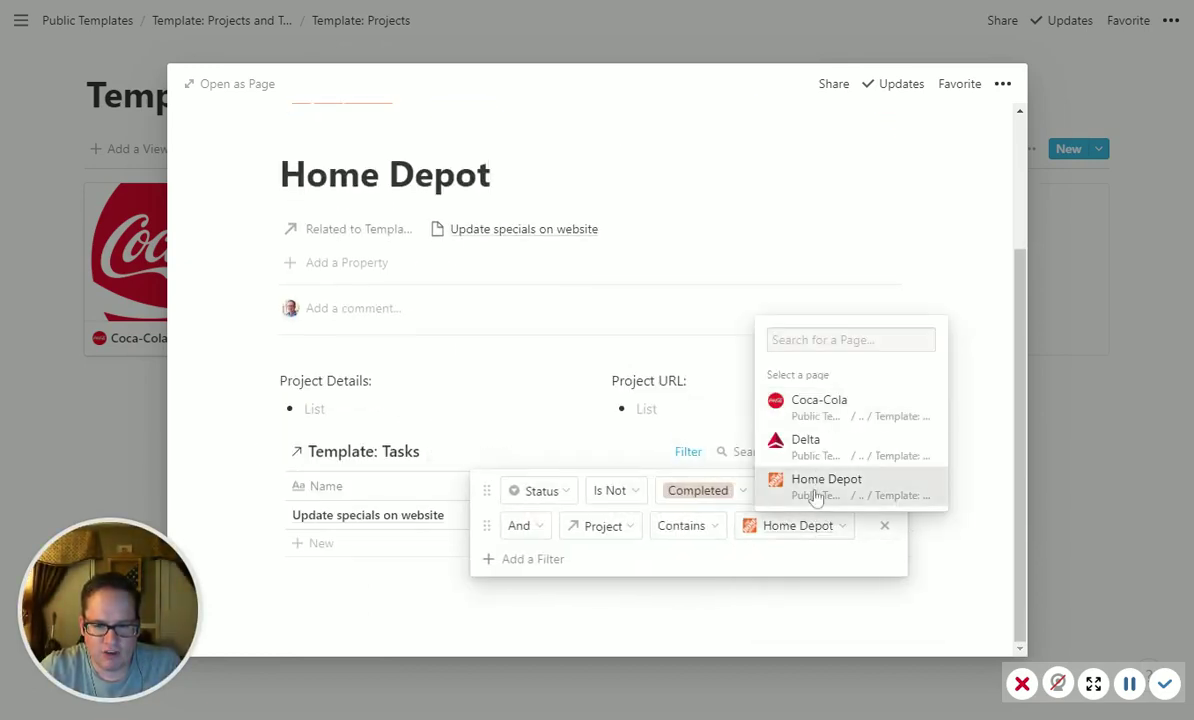
click(772, 618)
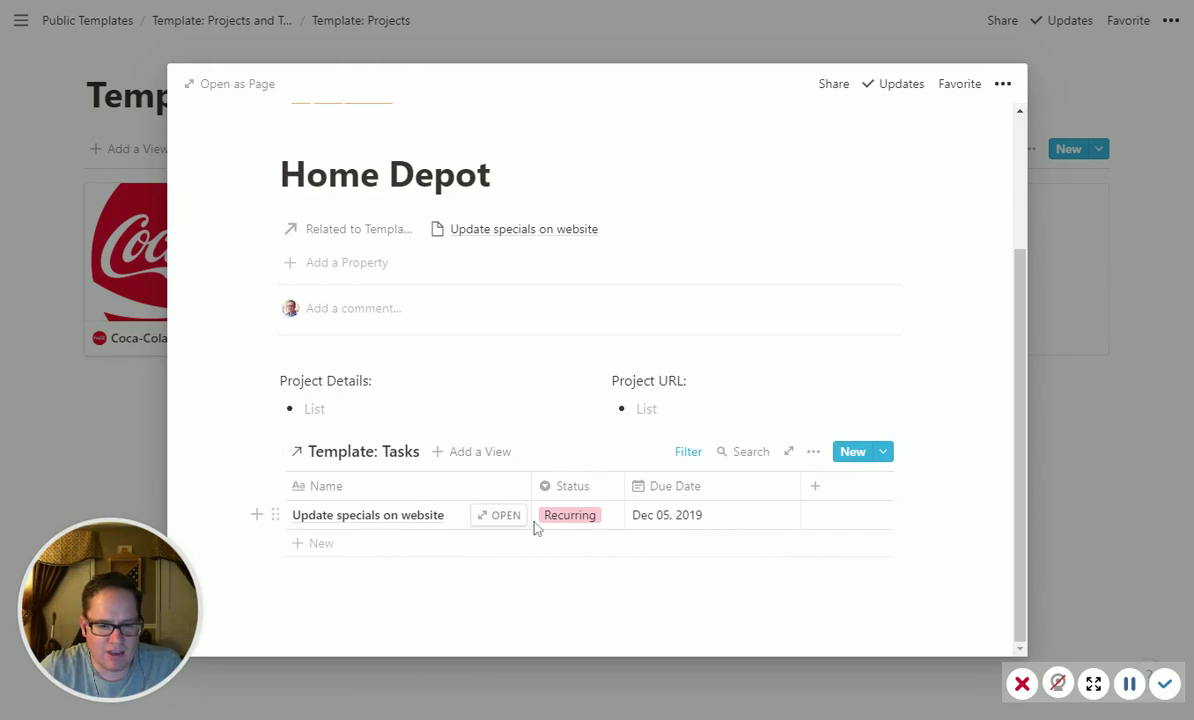
click(651, 525)
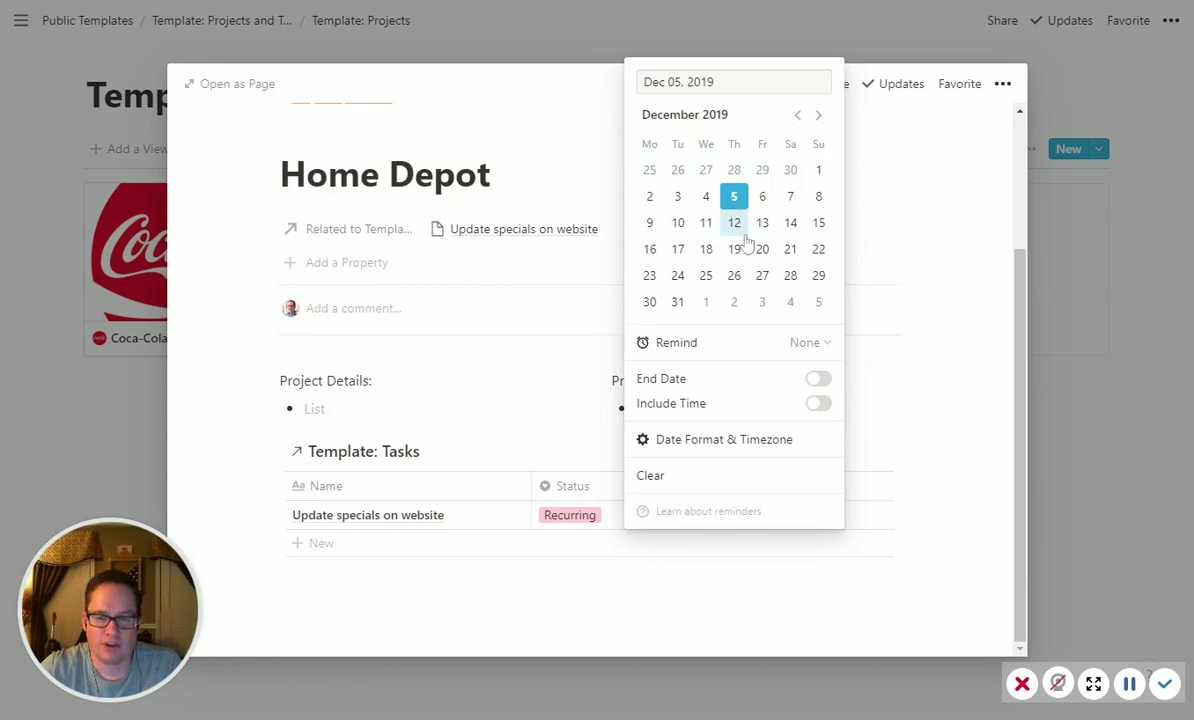
click(735, 622)
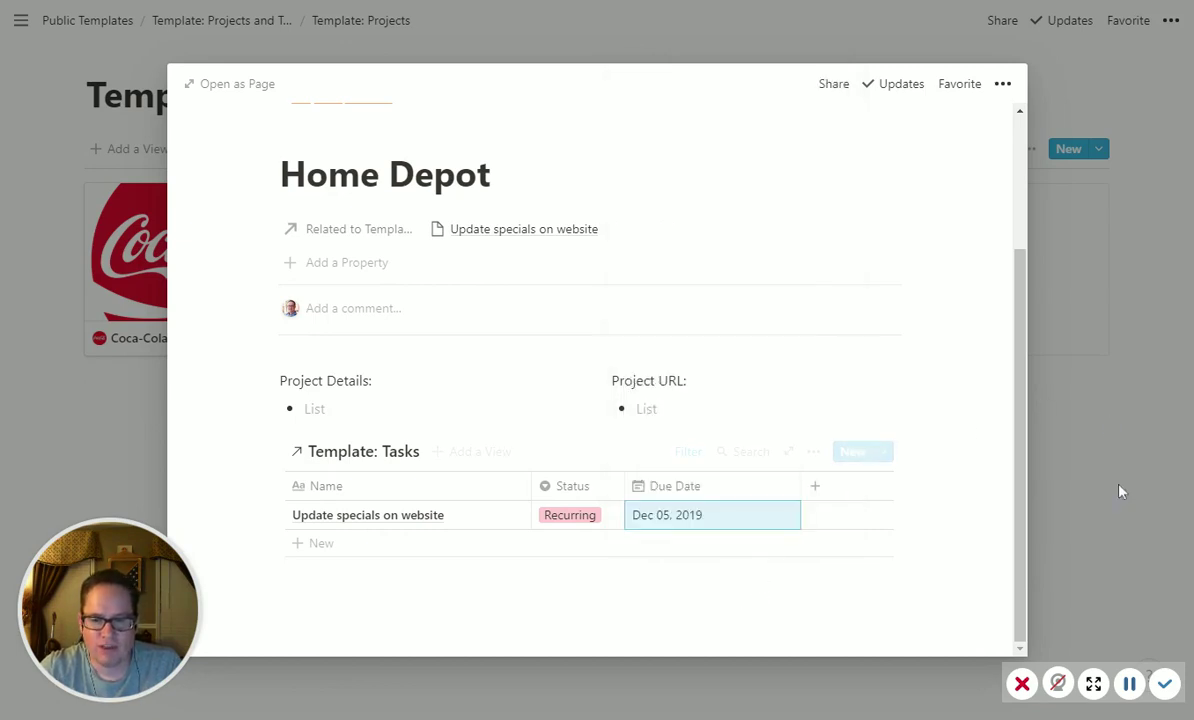
click(1119, 488)
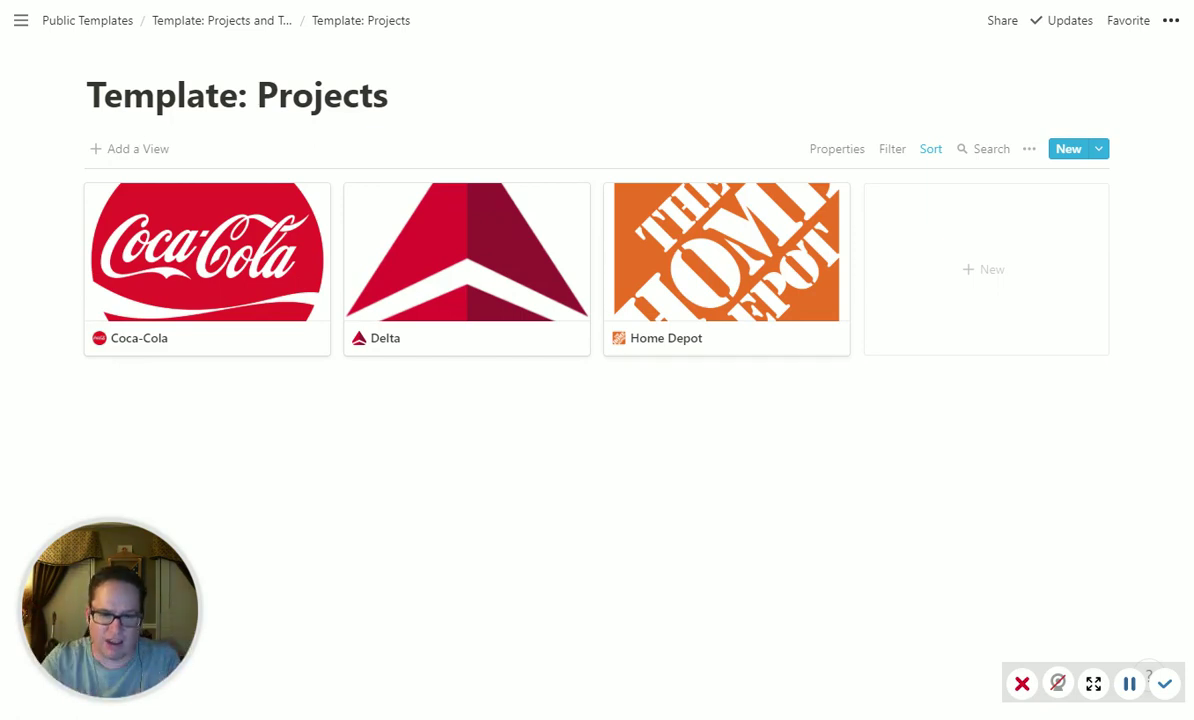
Step: In Template: Tasks' All Tasks view, mark Taste test as Completed
click(229, 30)
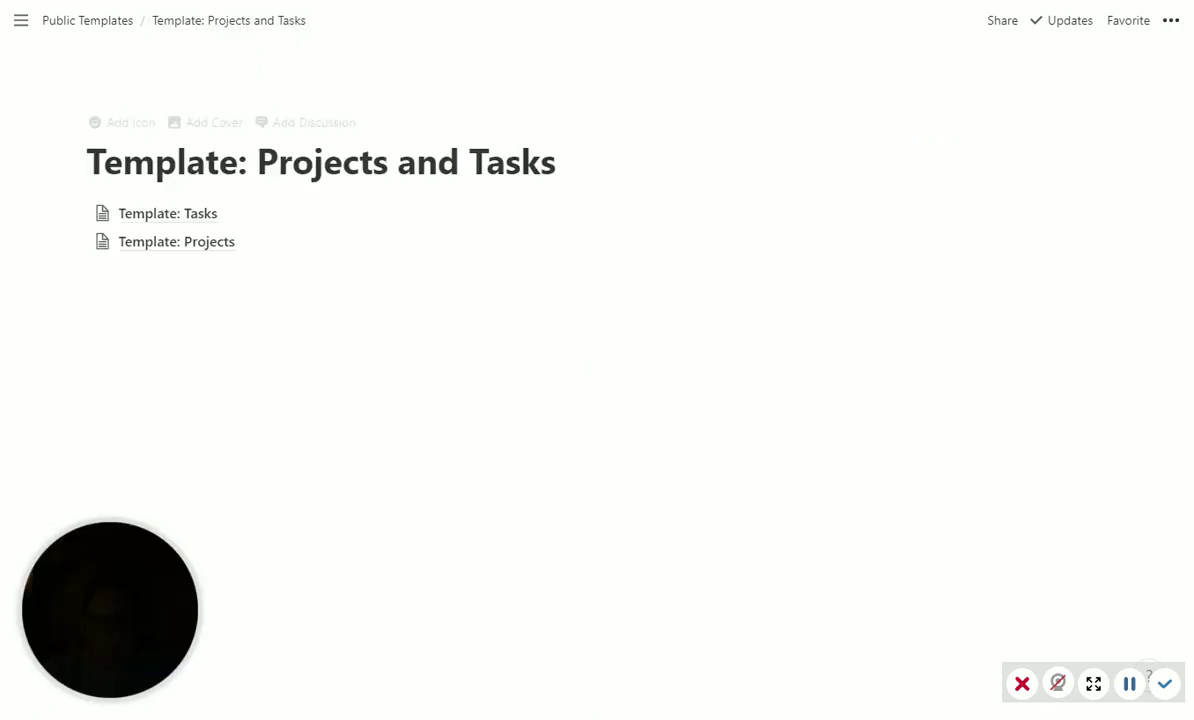
click(175, 212)
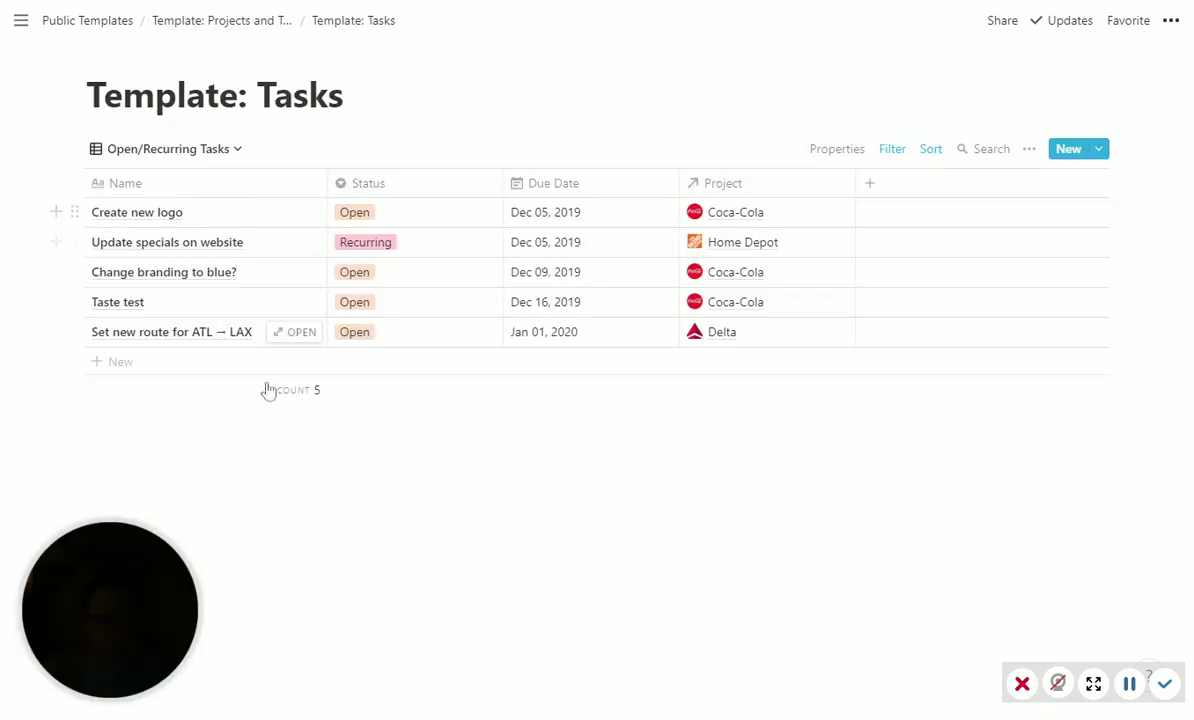
click(192, 153)
click(163, 233)
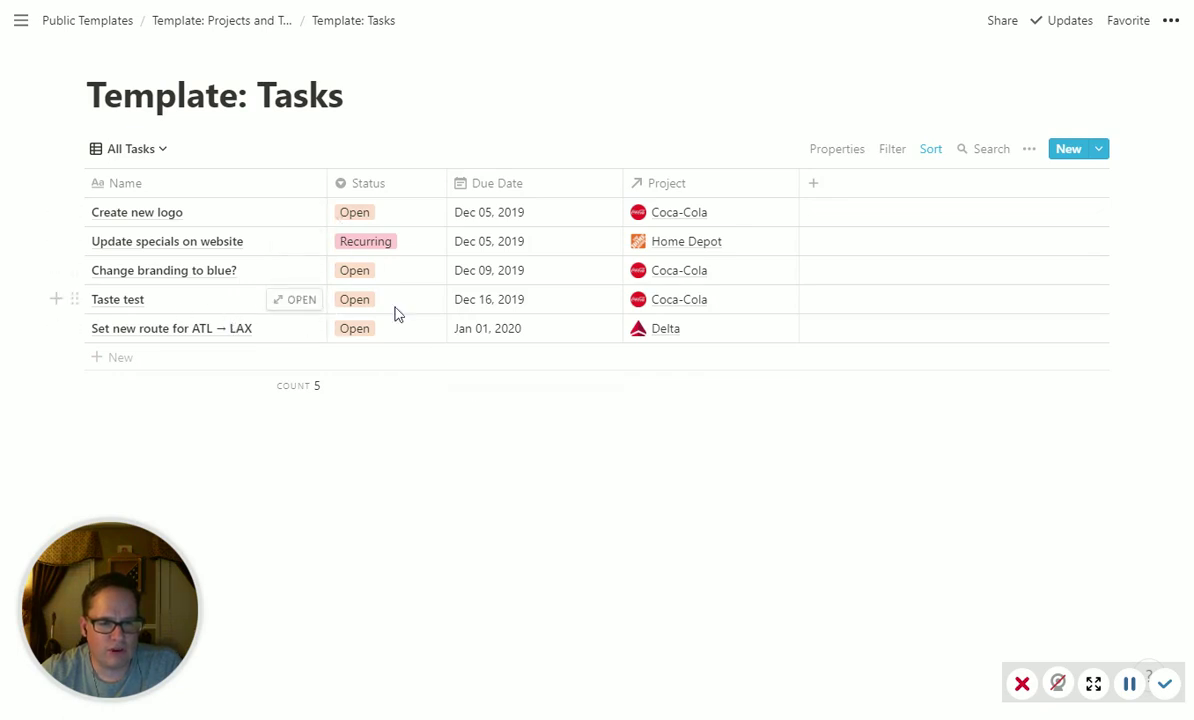
click(370, 304)
click(403, 381)
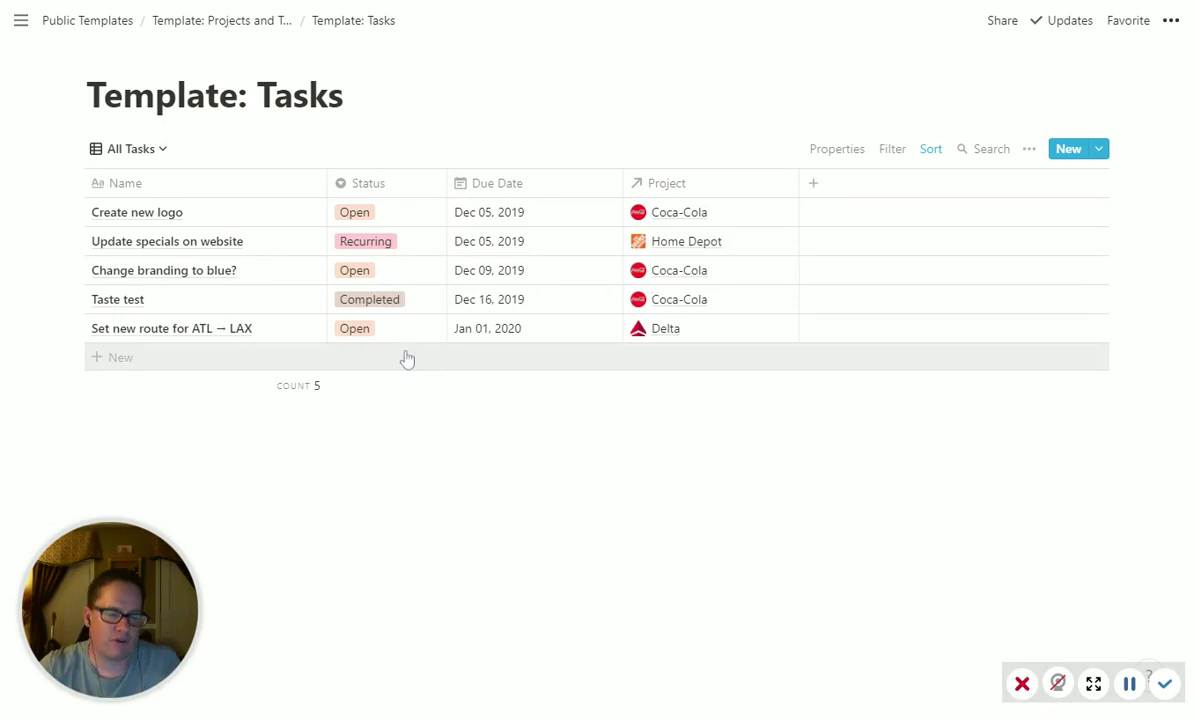
Step: Return to the Open/Recurring Tasks view and review its filter and sort settings
click(137, 152)
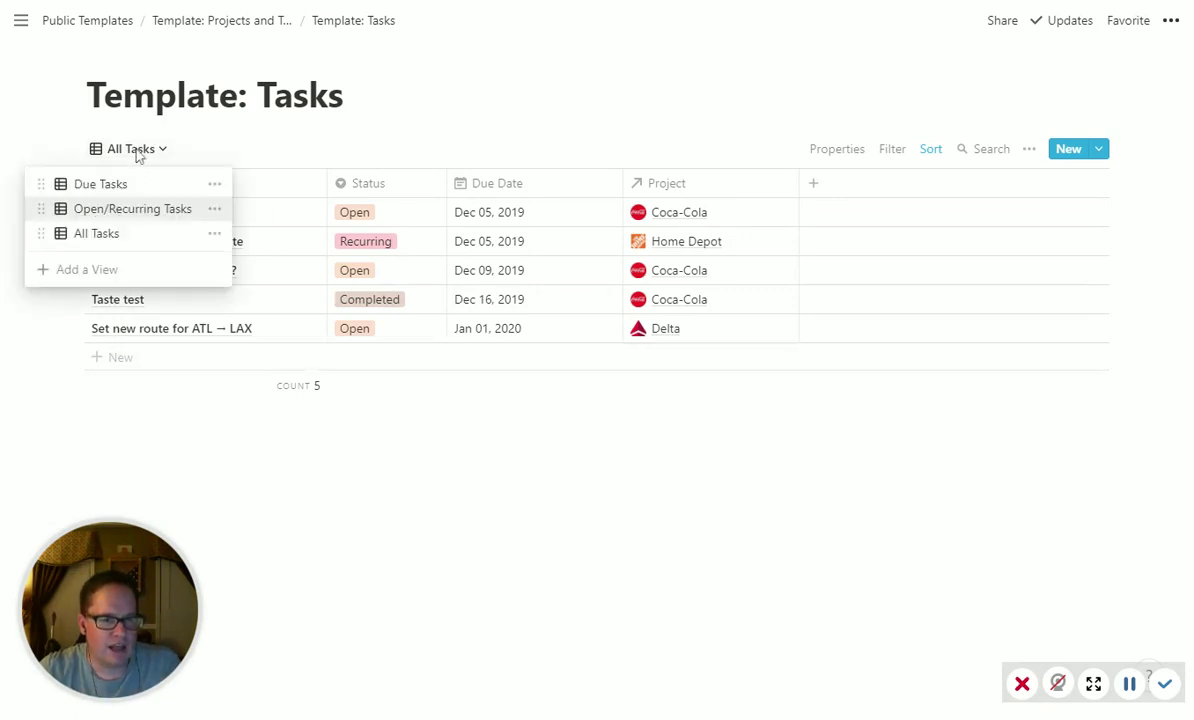
click(126, 214)
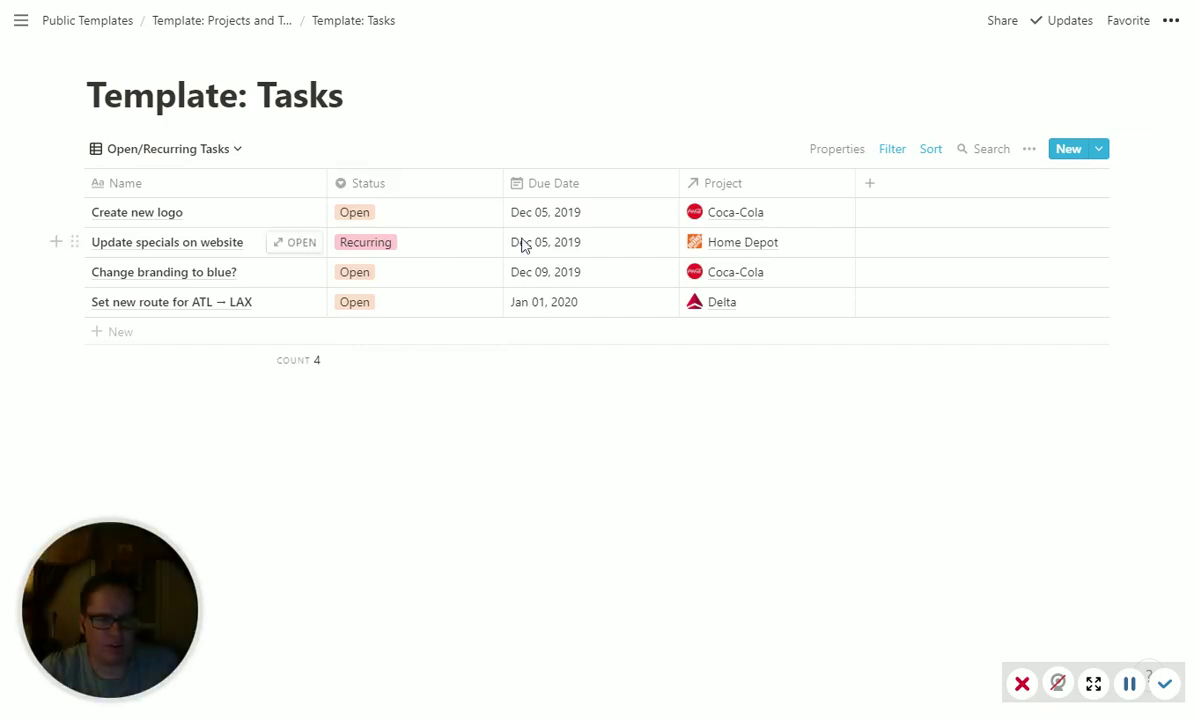
click(893, 152)
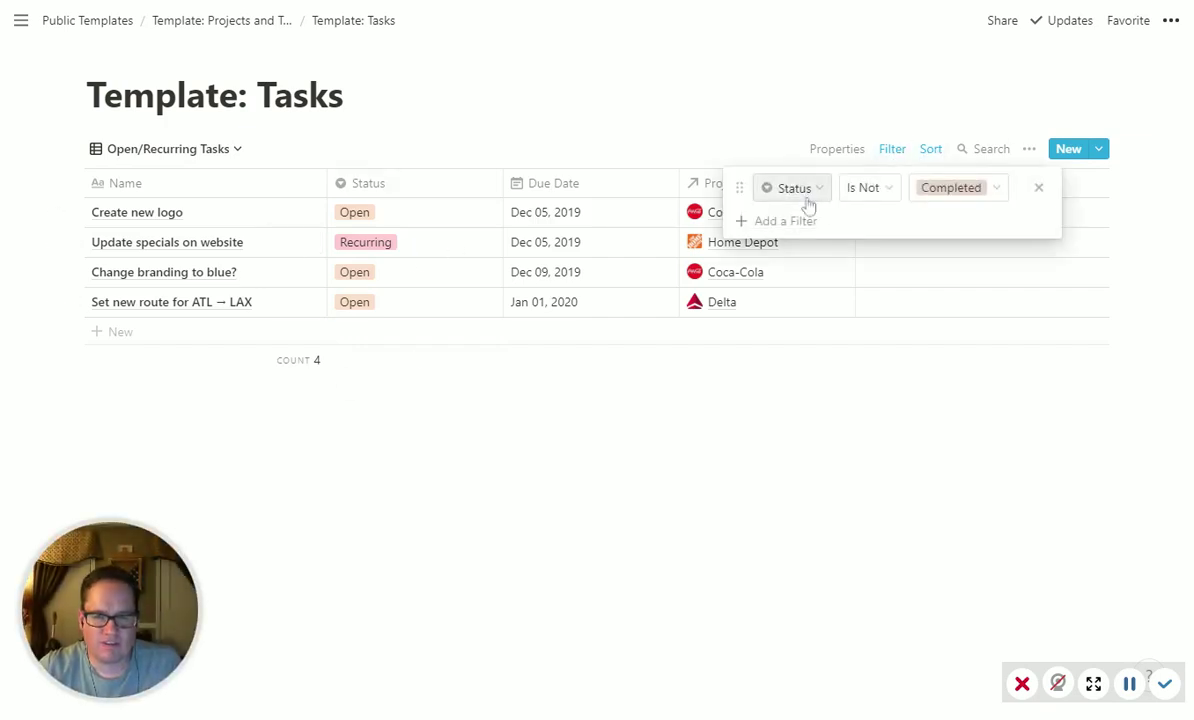
click(605, 445)
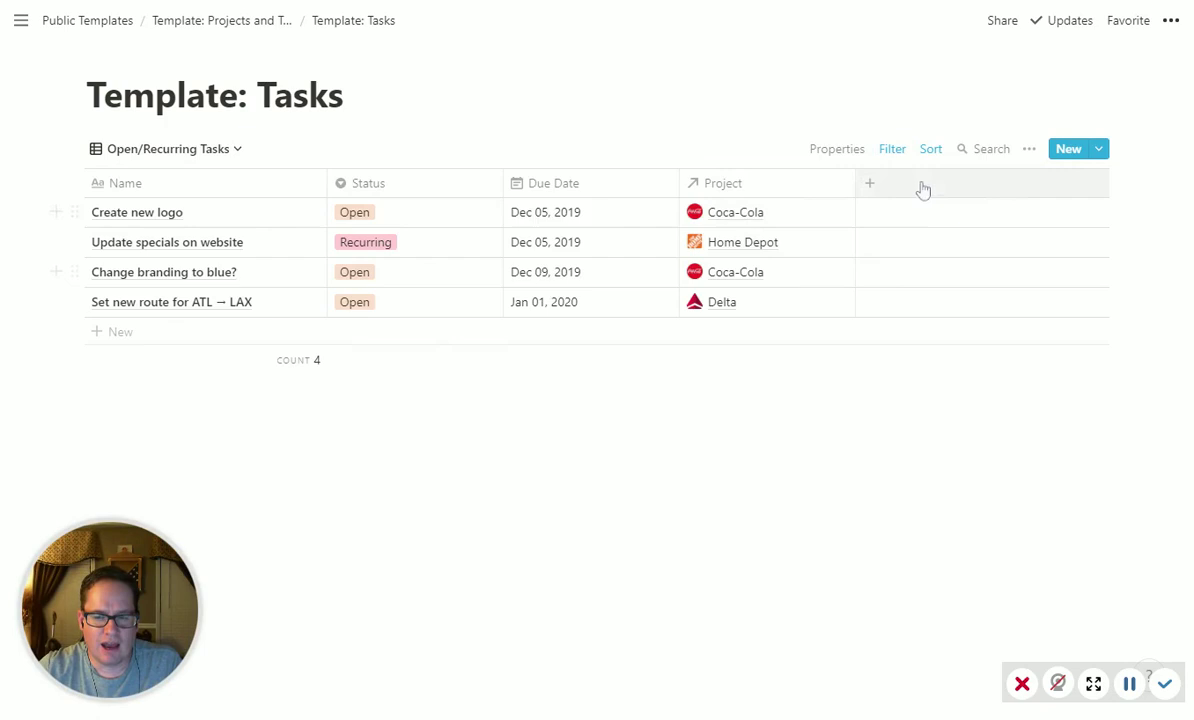
click(930, 152)
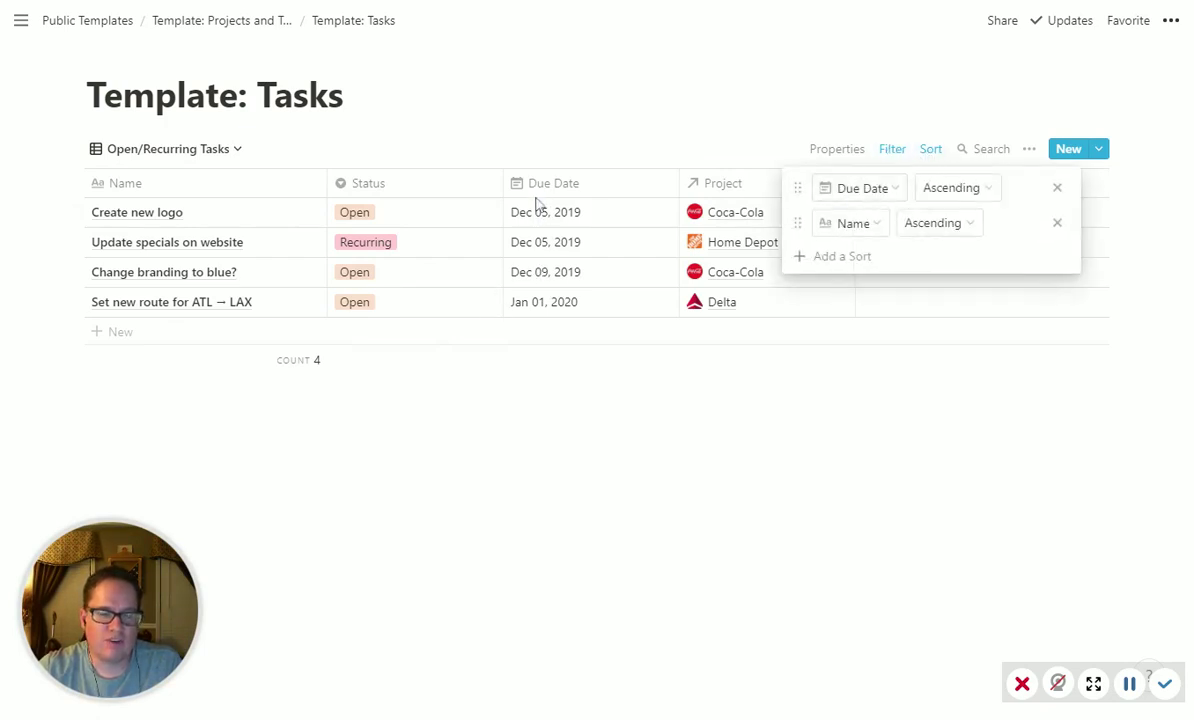
click(534, 455)
Step: Switch to the Due Tasks view and check its Due Date on or before Today filter
click(176, 152)
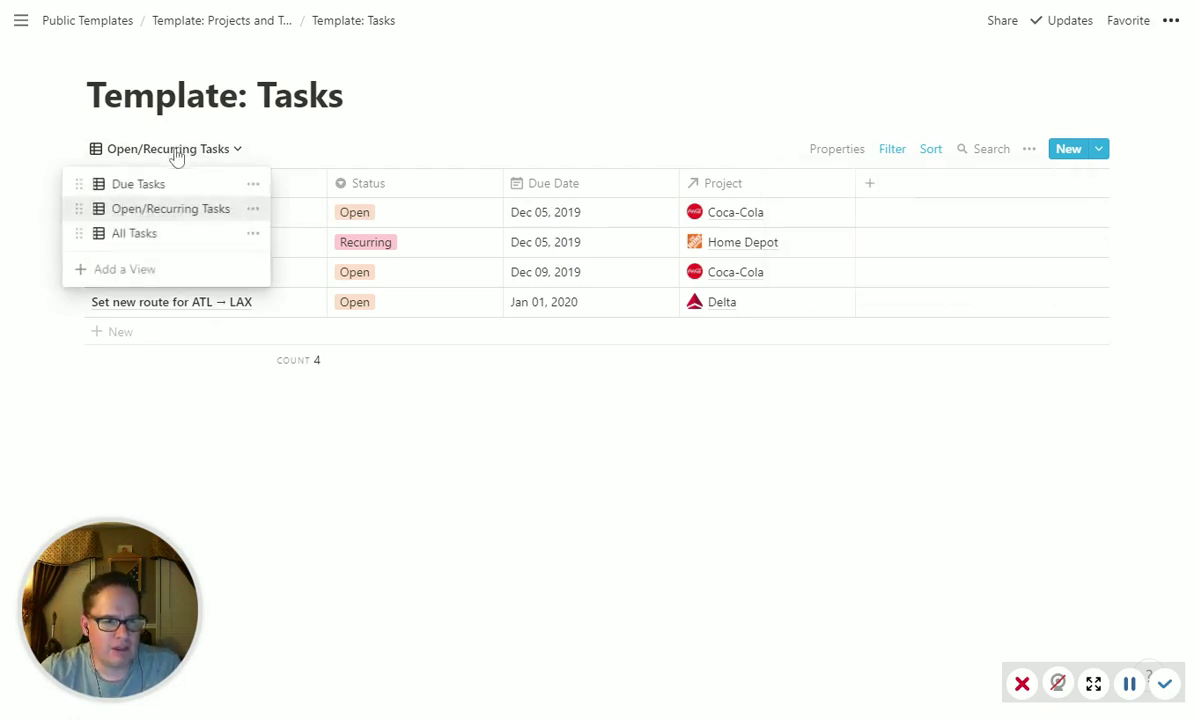
click(138, 184)
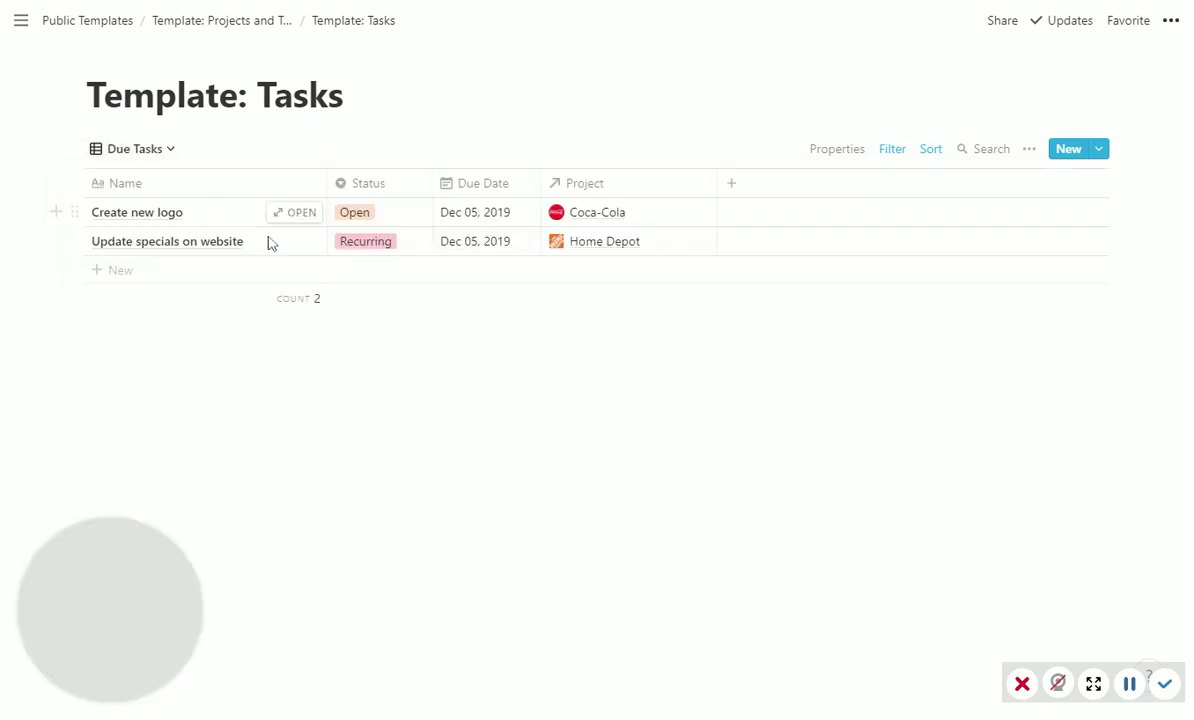
click(899, 150)
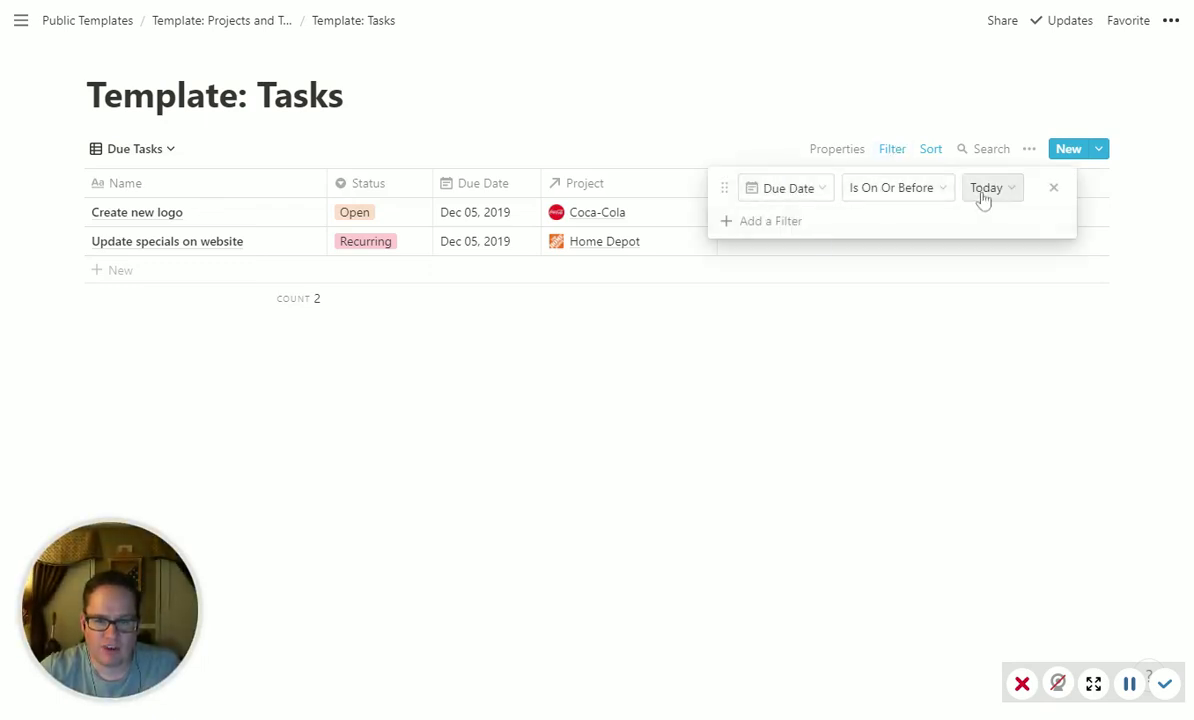
click(552, 368)
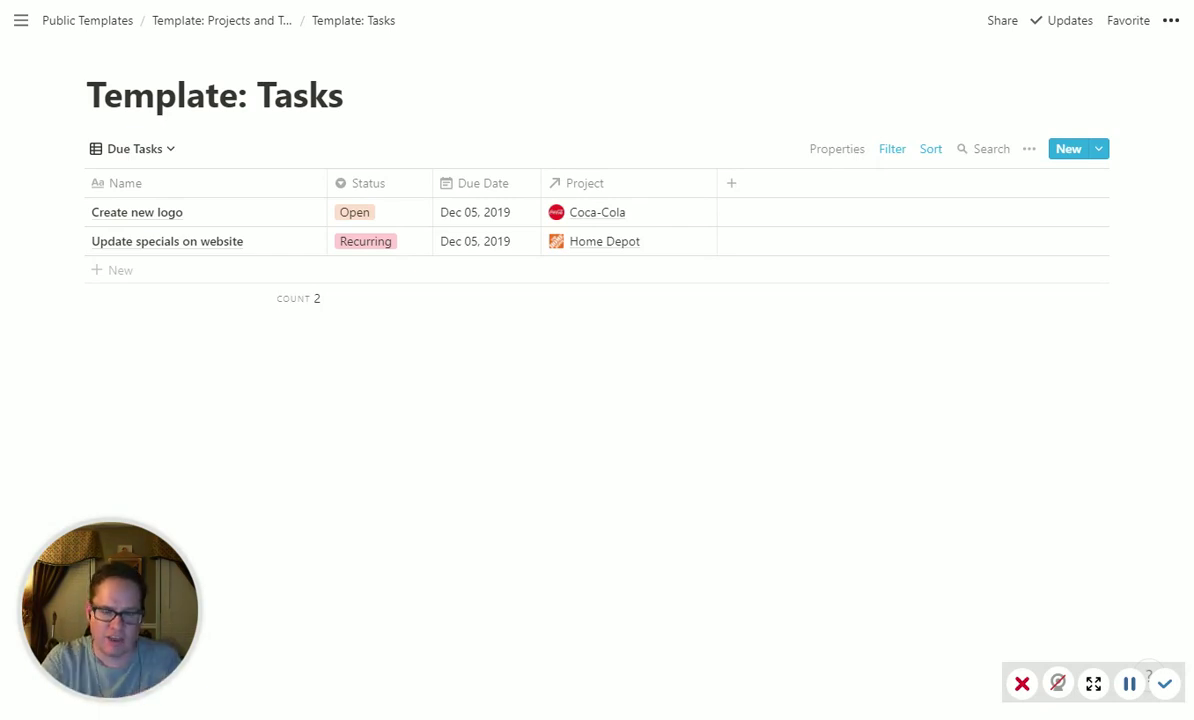
Step: Add a linked database of Template: Tasks to the Projects and Tasks page using /link
click(225, 24)
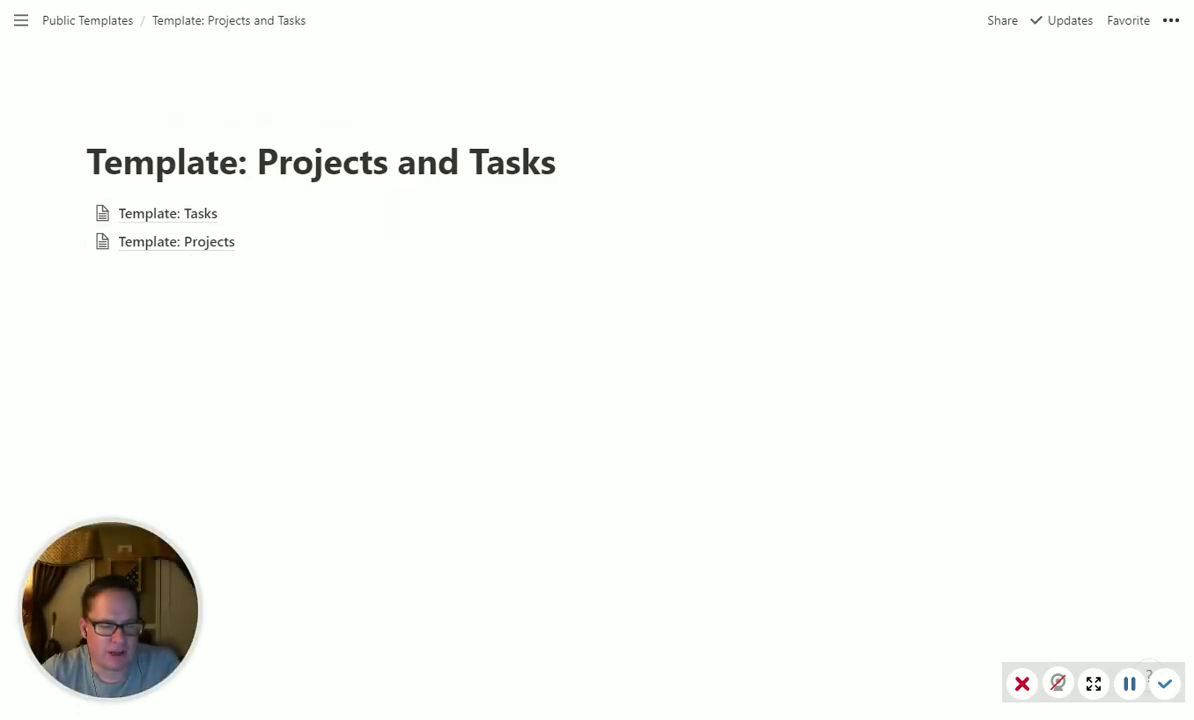
click(150, 270)
text(/link)
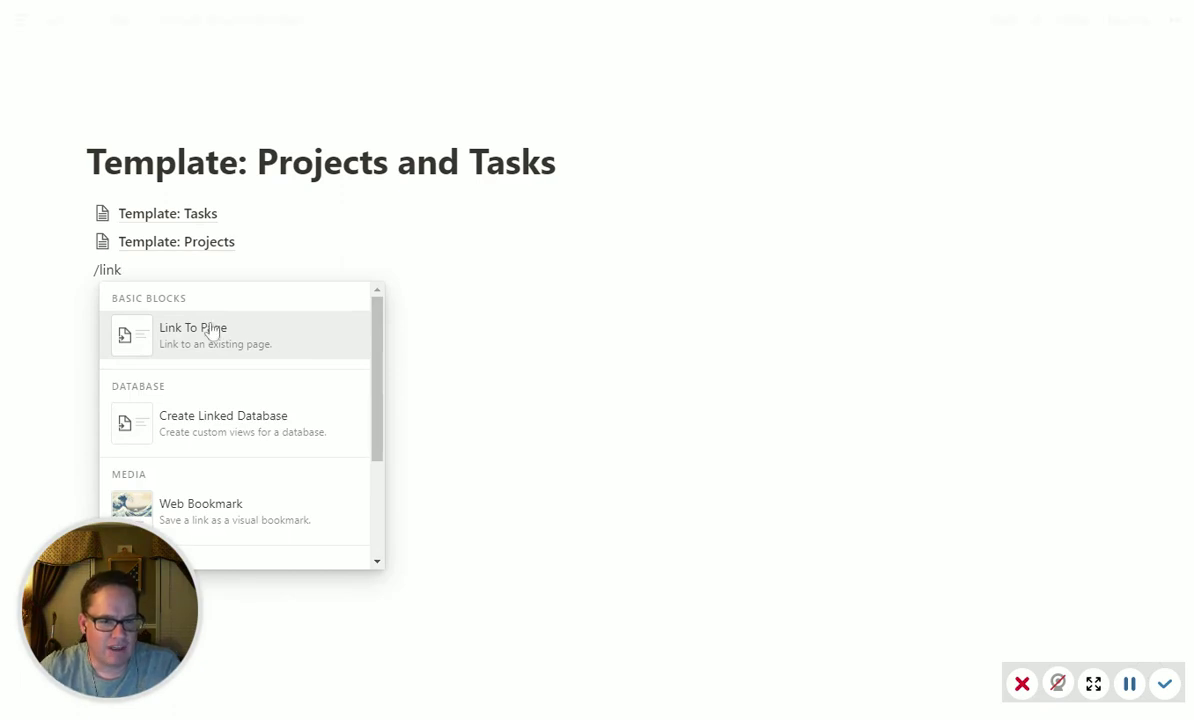
click(243, 425)
text(te)
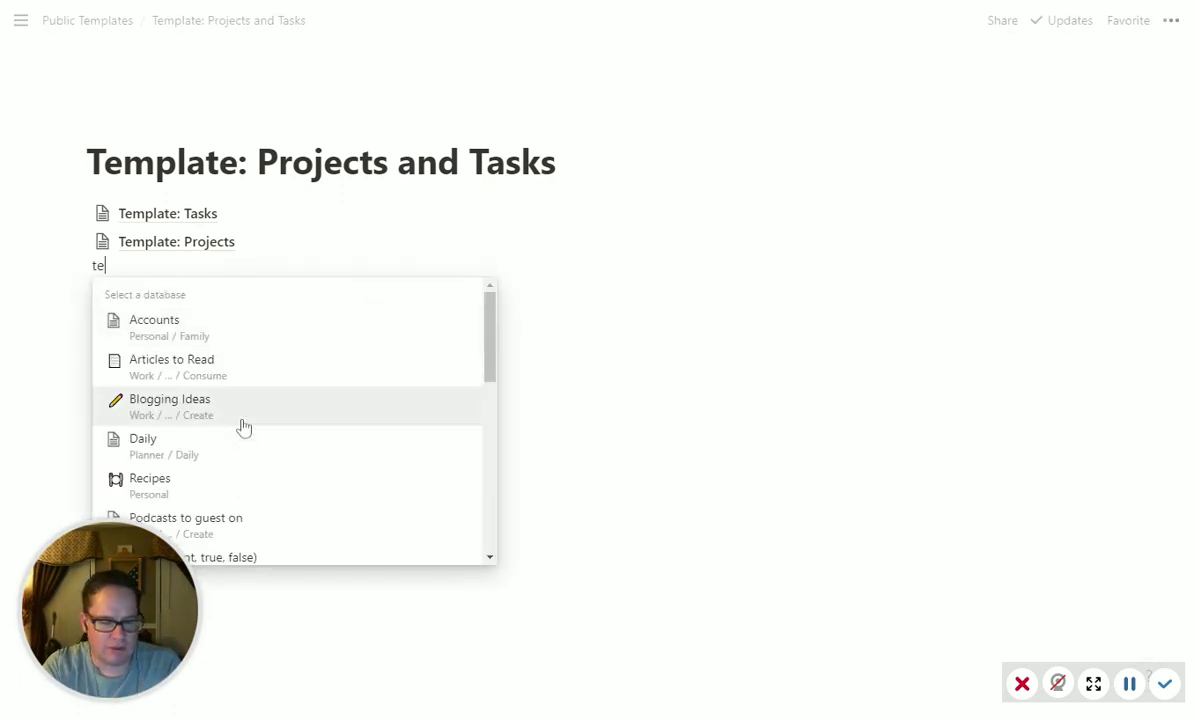
text(mplate: tas)
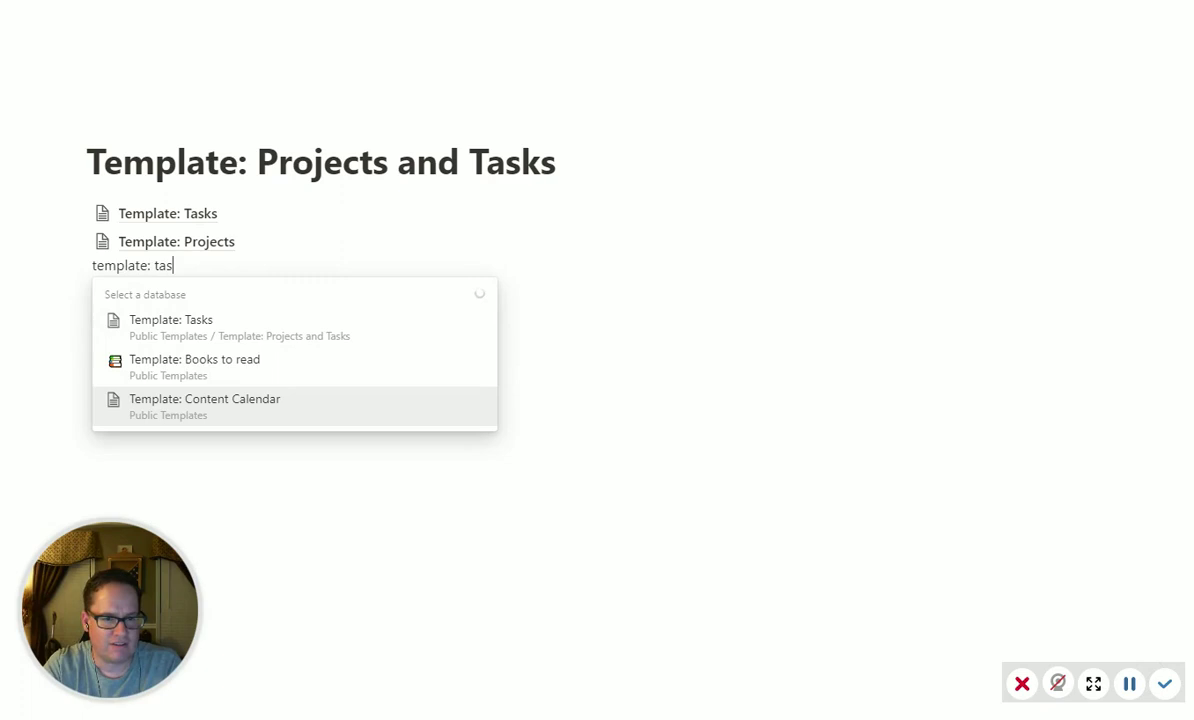
click(227, 330)
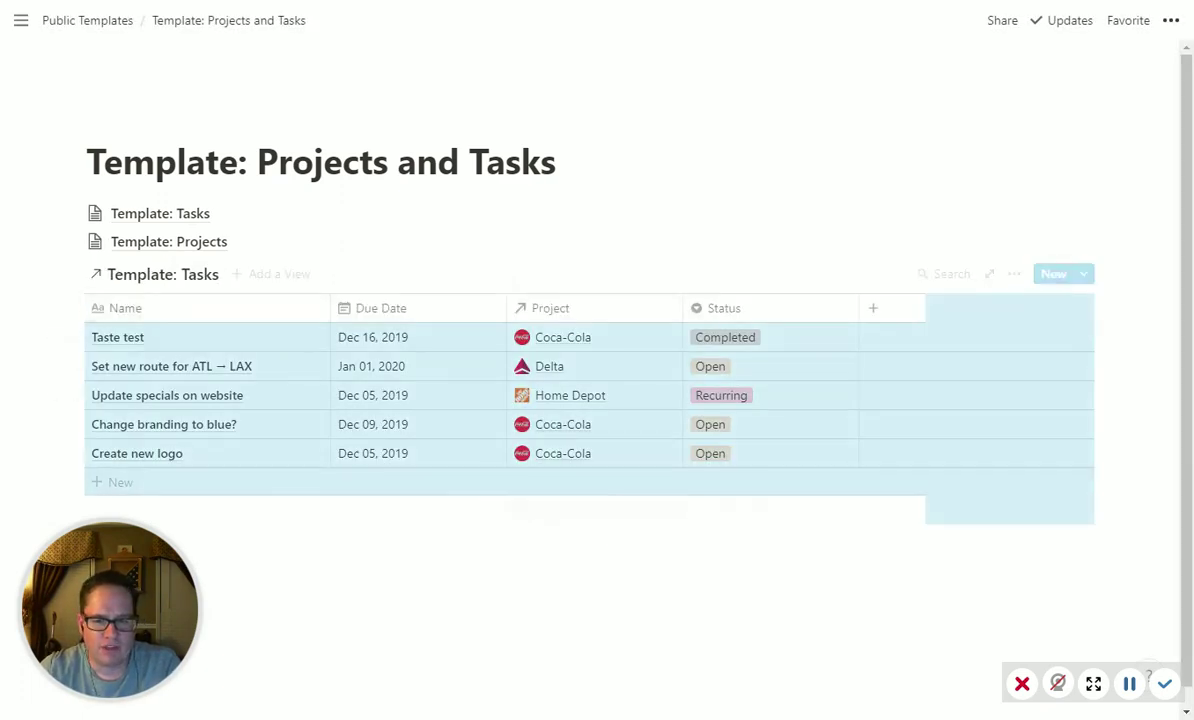
Step: Filter the linked table to Due Date Is On Or Before Today
click(1014, 273)
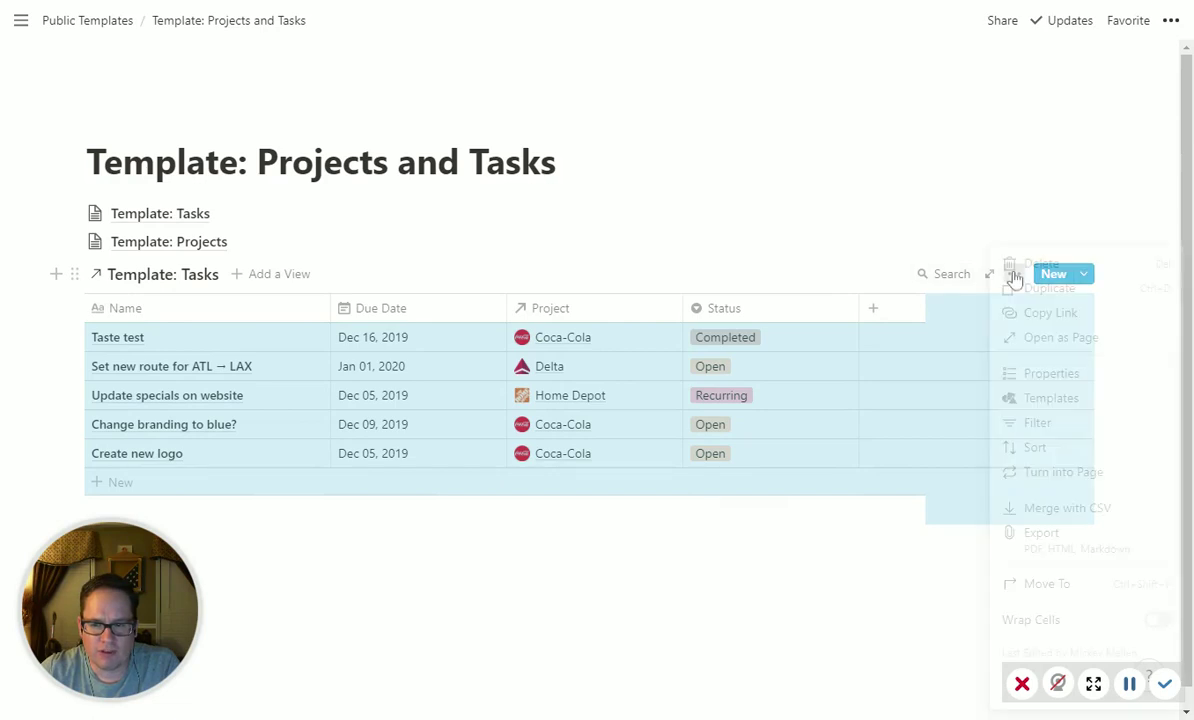
click(1045, 424)
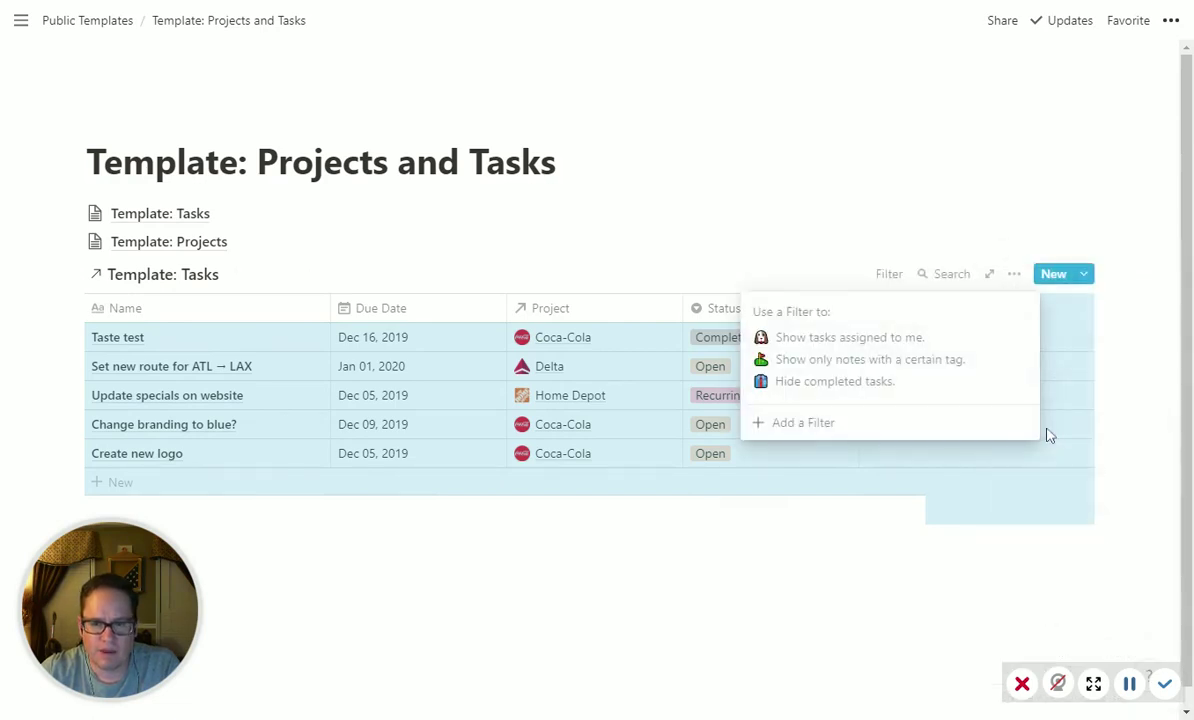
click(818, 423)
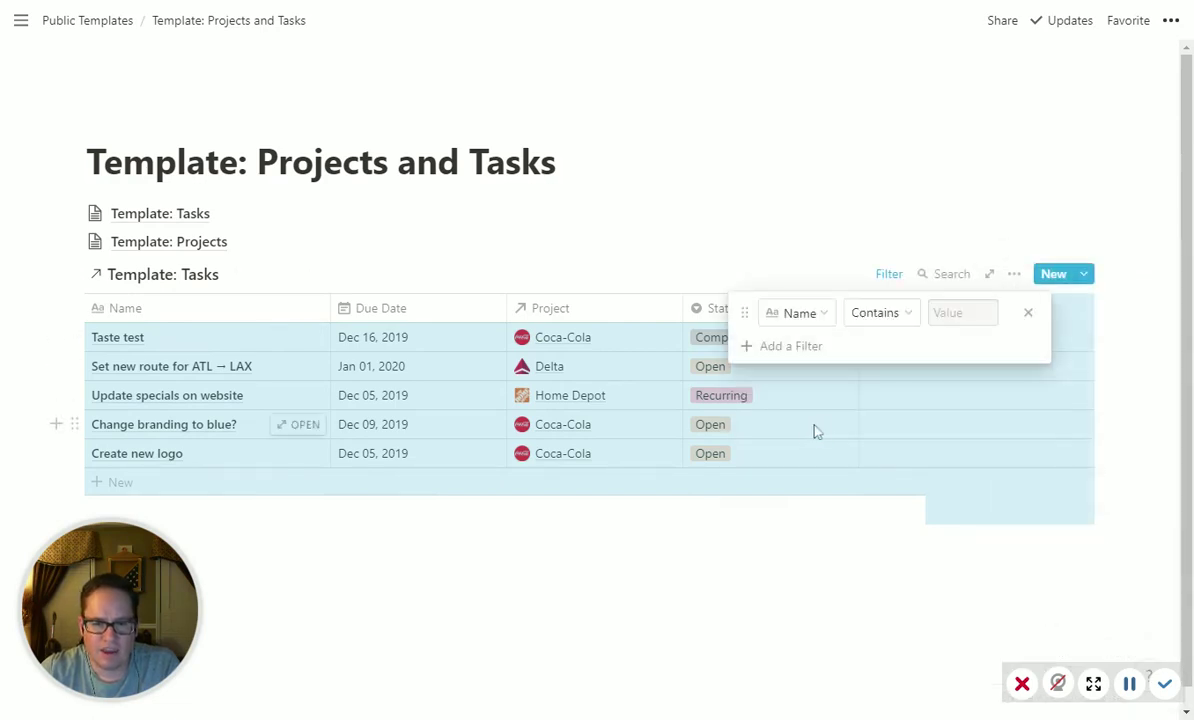
click(790, 315)
click(764, 412)
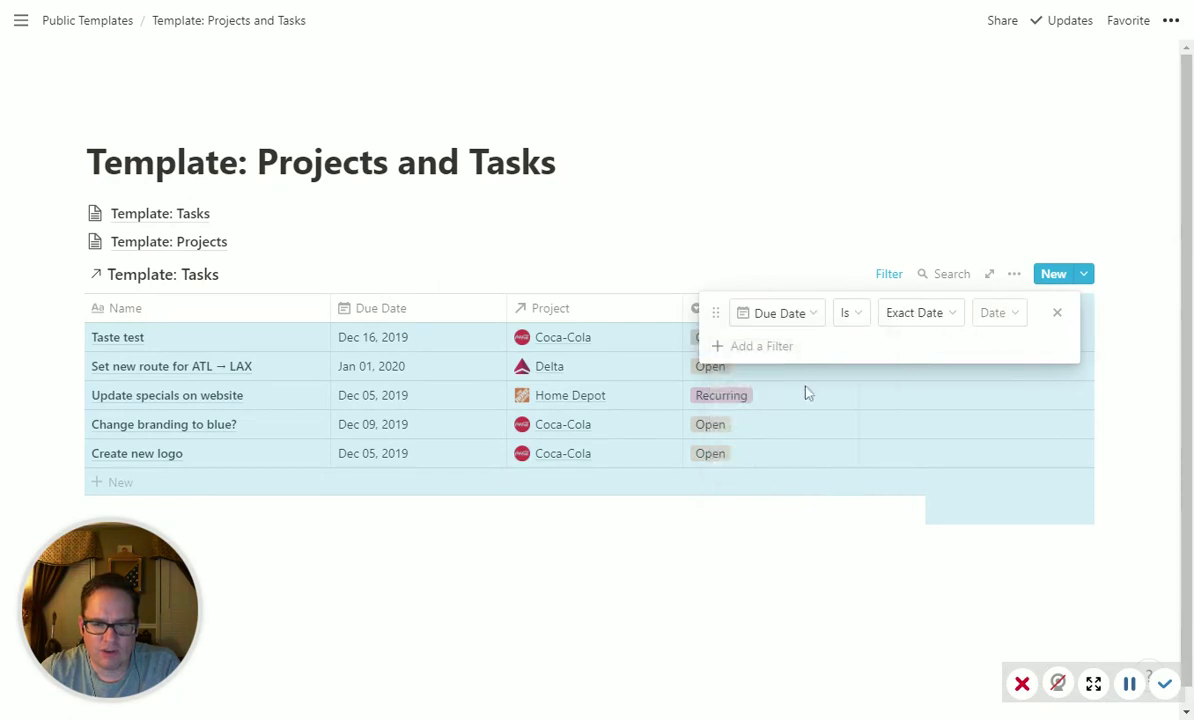
click(847, 314)
click(853, 445)
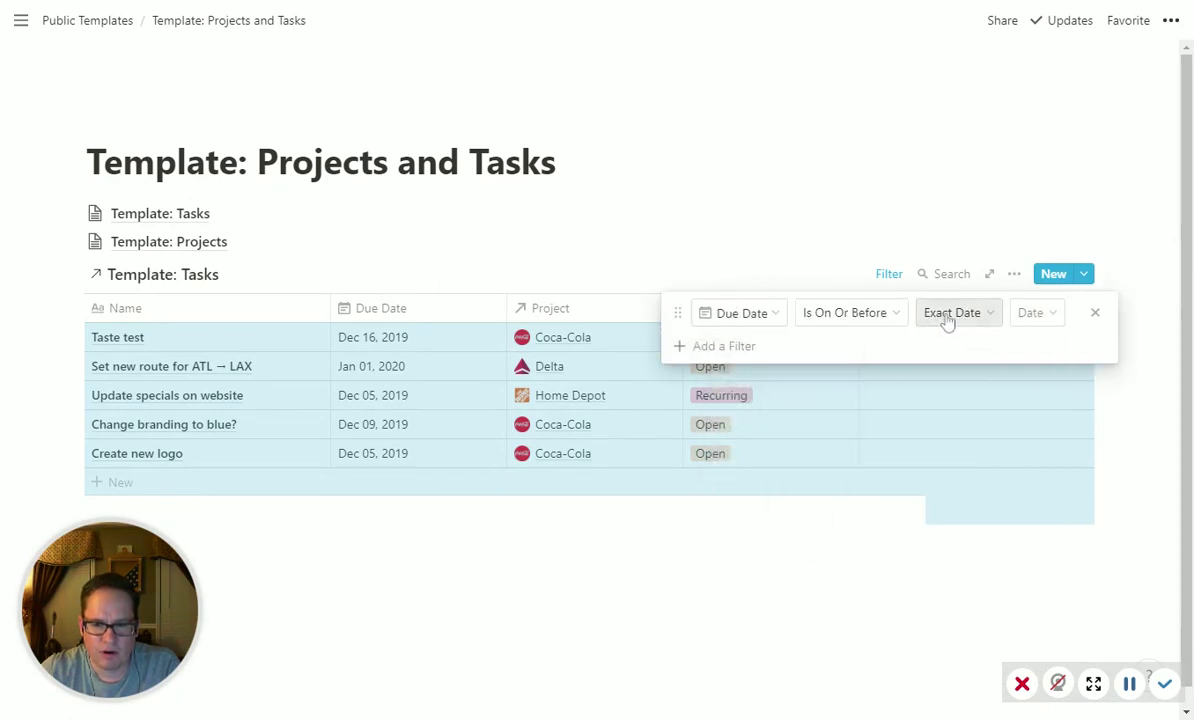
click(946, 318)
click(937, 370)
click(826, 189)
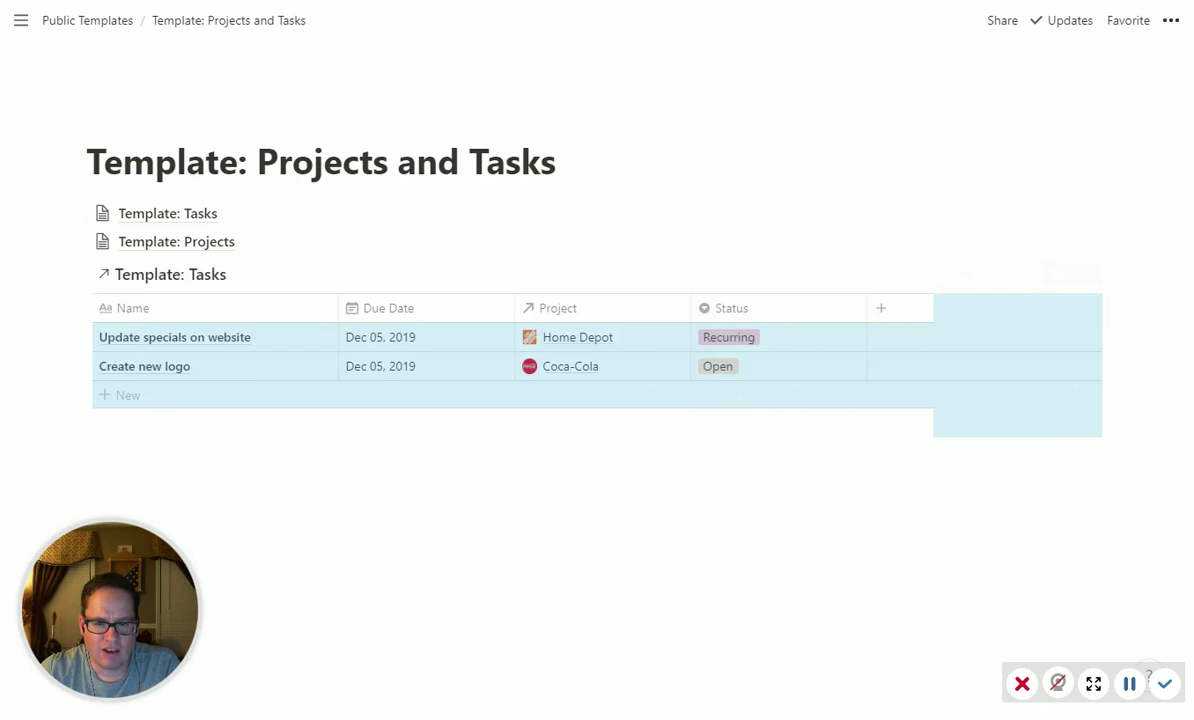
Step: Drag the Status column next to Name, then narrow the Status and Due Date columns
click(100, 520)
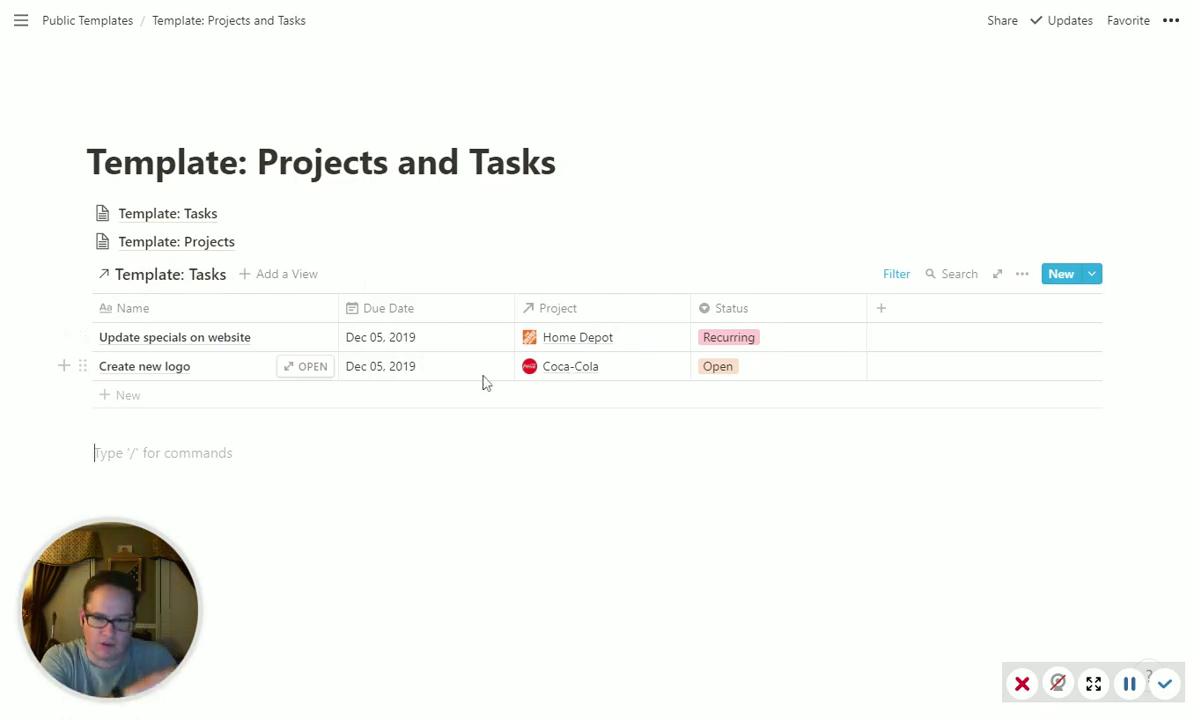
drag(760, 308, 434, 323)
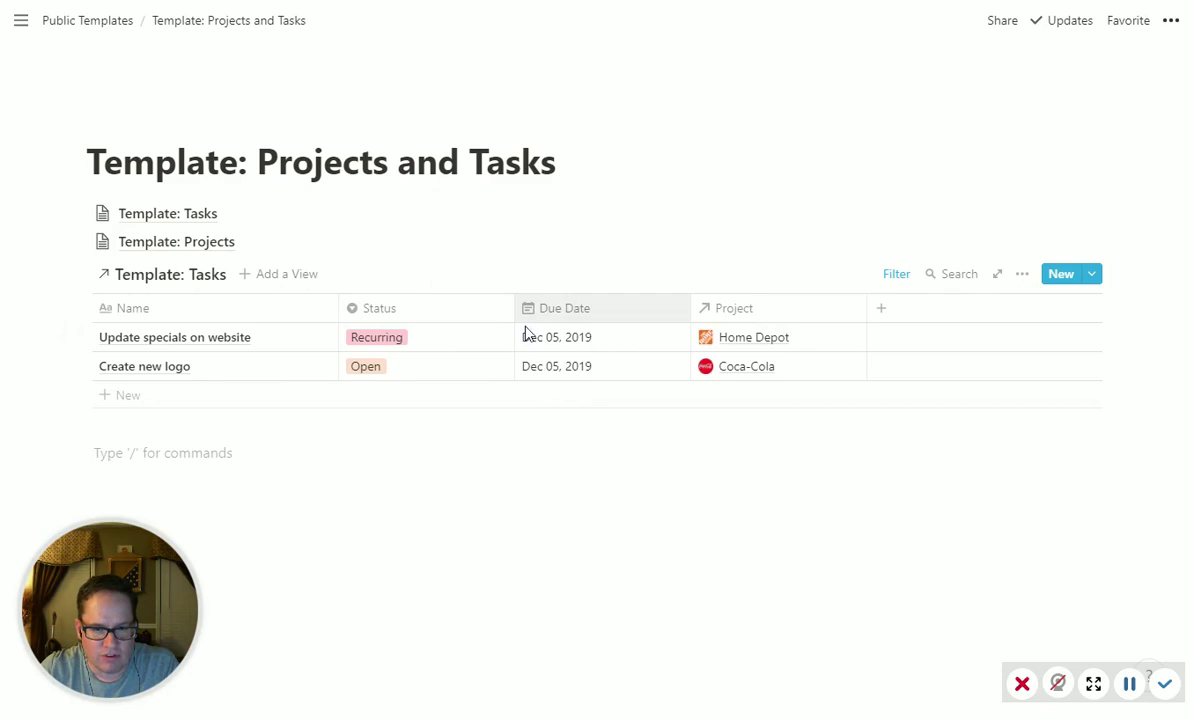
drag(515, 312, 459, 312)
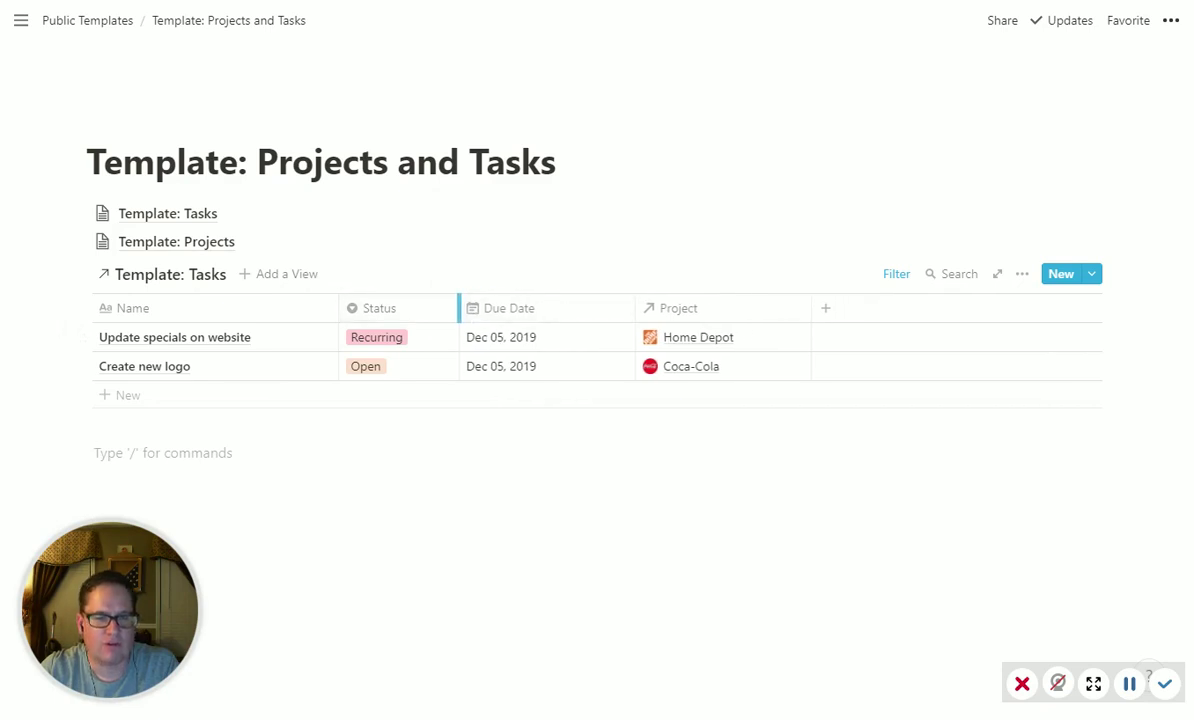
drag(636, 314, 587, 314)
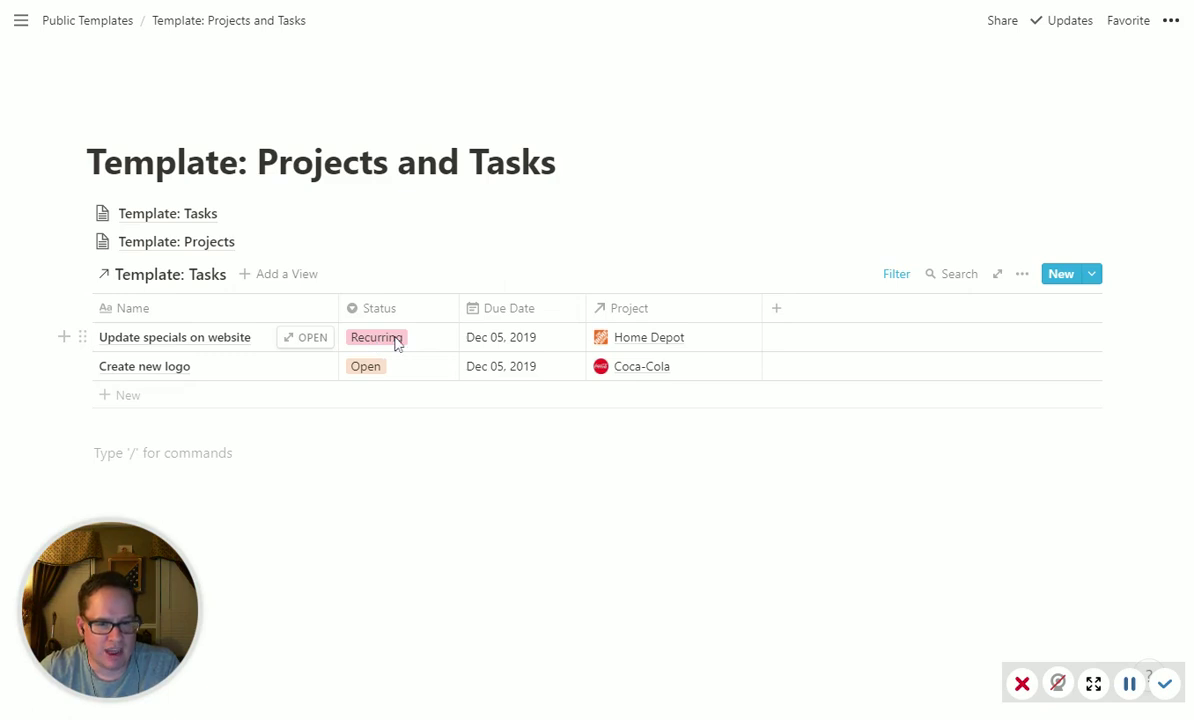
Step: Move the first task's due date to Dec 12 and Create new logo's to Dec 9
click(487, 341)
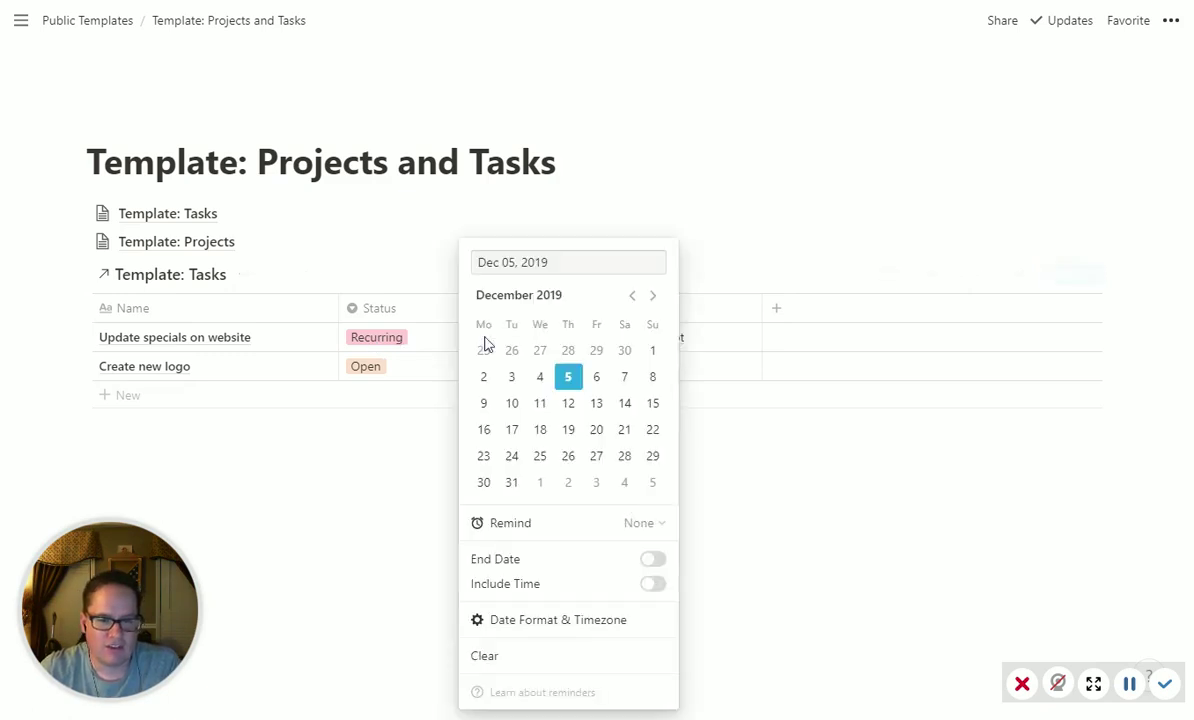
click(570, 406)
click(335, 550)
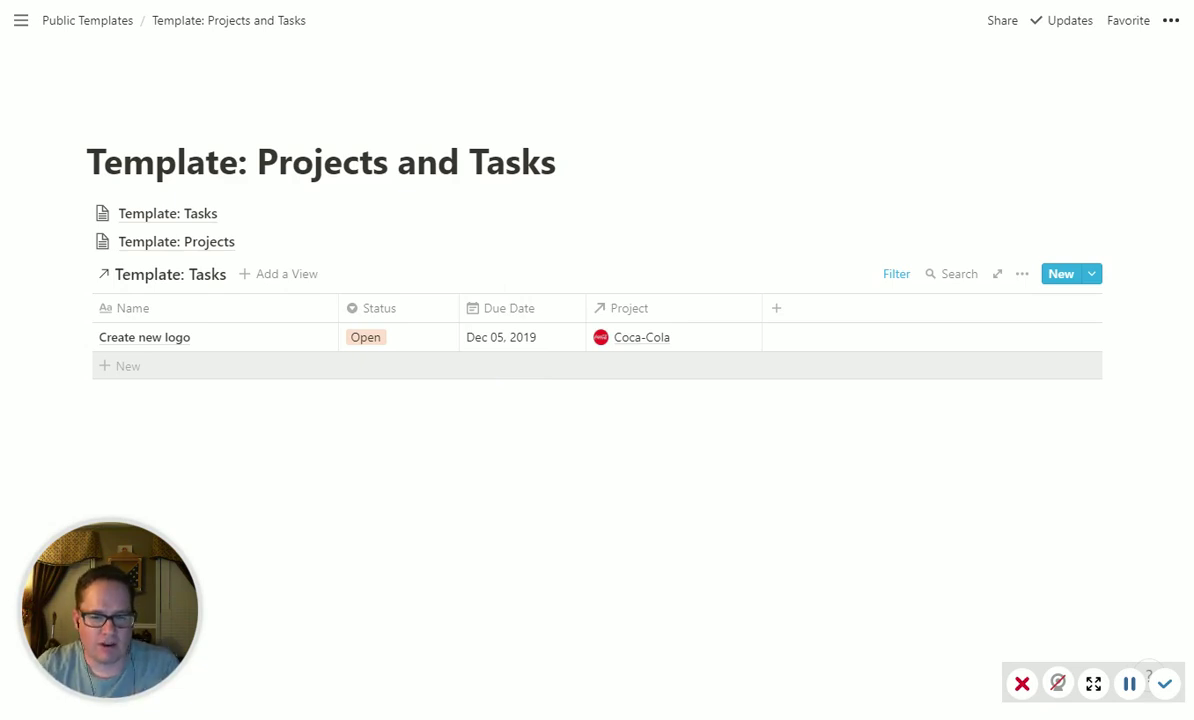
click(496, 339)
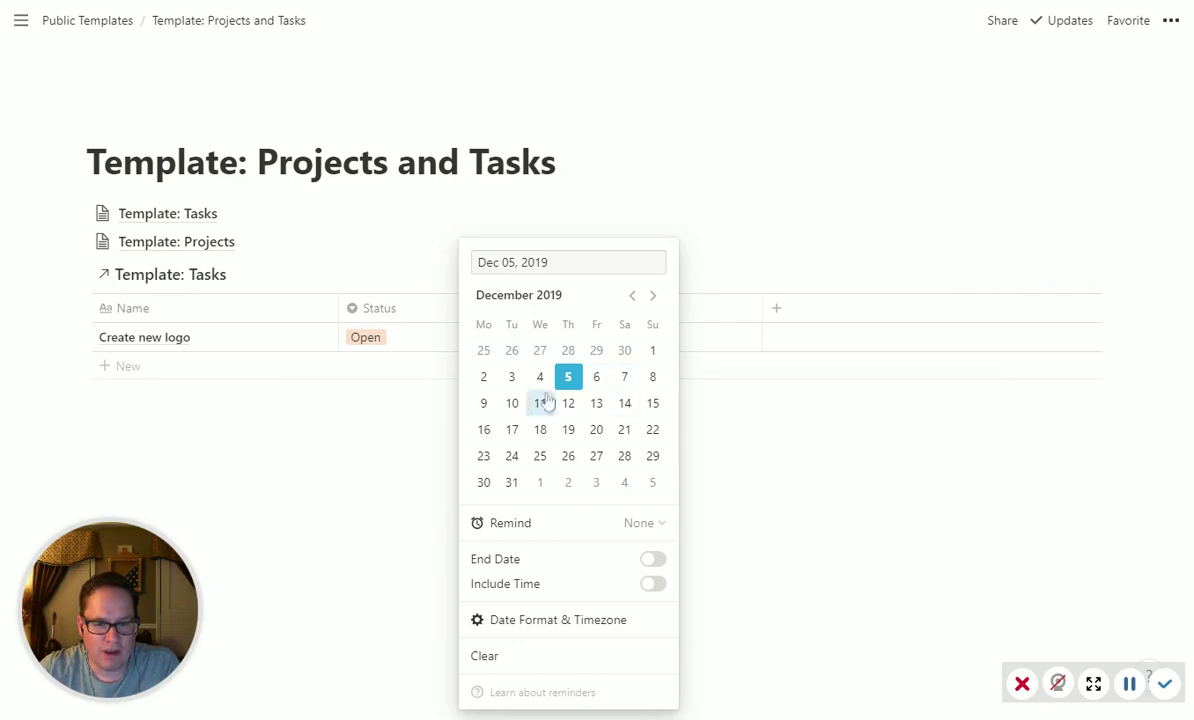
click(484, 404)
click(352, 460)
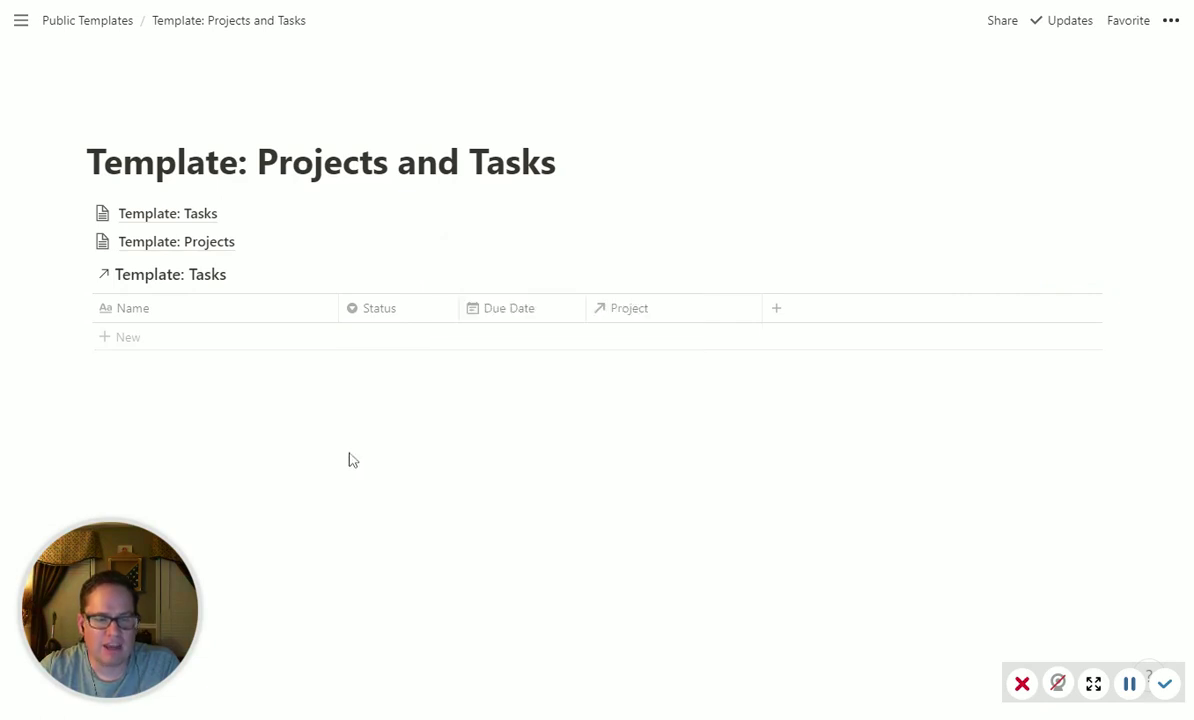